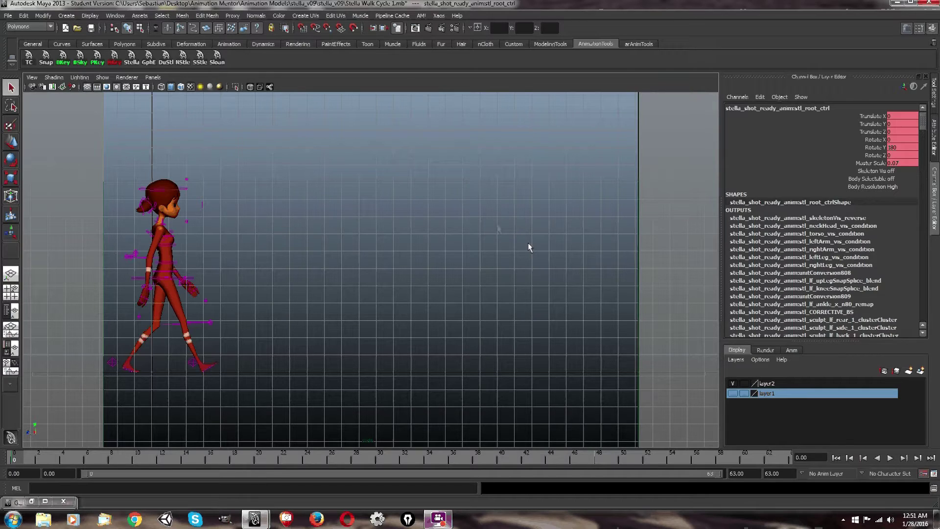
Step: Duplicate the character's body meshes at frame 0, deselect the copy and move to frame 13
mouse_move(16, 457)
mouse_down()
mouse_move(118, 458)
mouse_move(15, 457)
mouse_up()
click(165, 57)
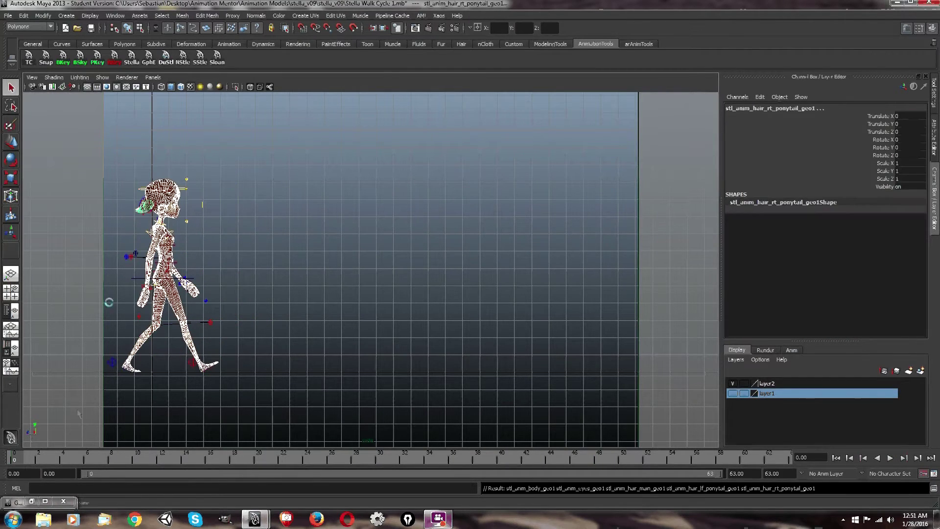
drag(50, 461, 175, 461)
click(431, 194)
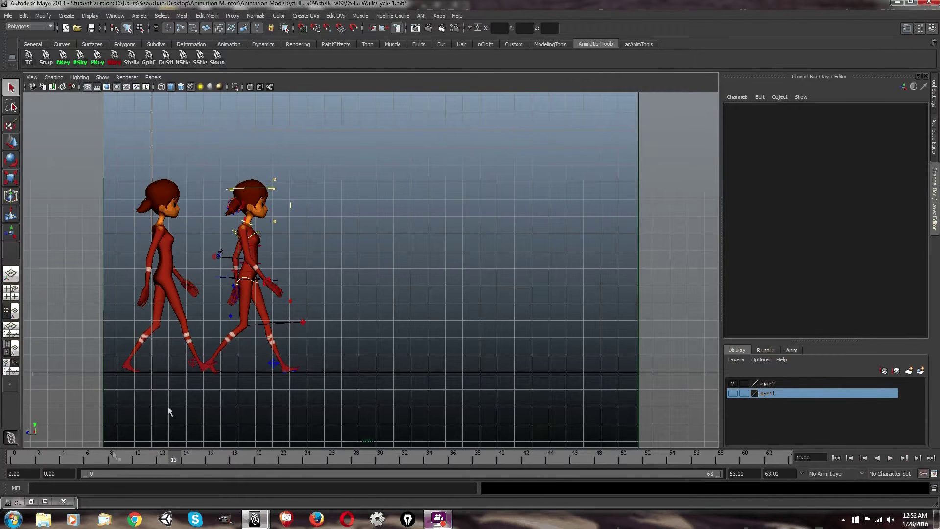
Step: Duplicate the character's body meshes at frame 13, deselect the copy and move to frame 27
click(171, 60)
drag(220, 460, 344, 458)
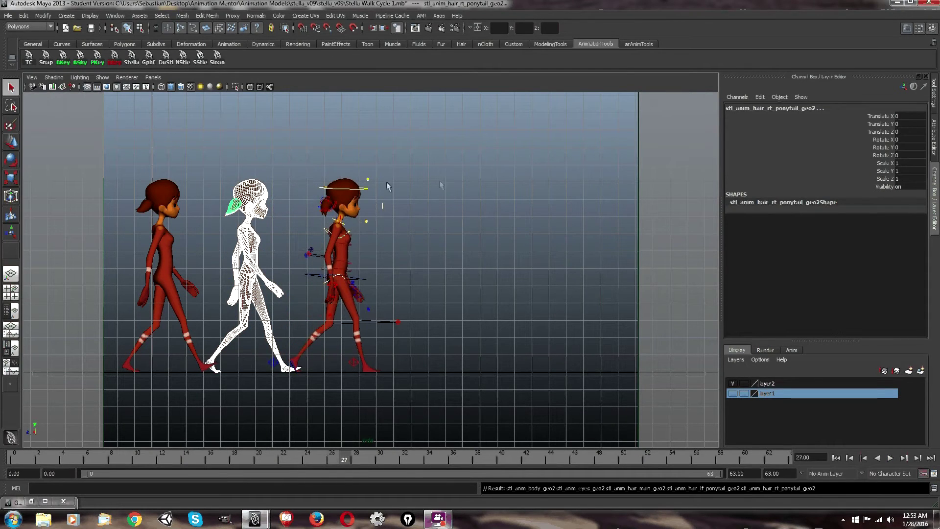
click(212, 198)
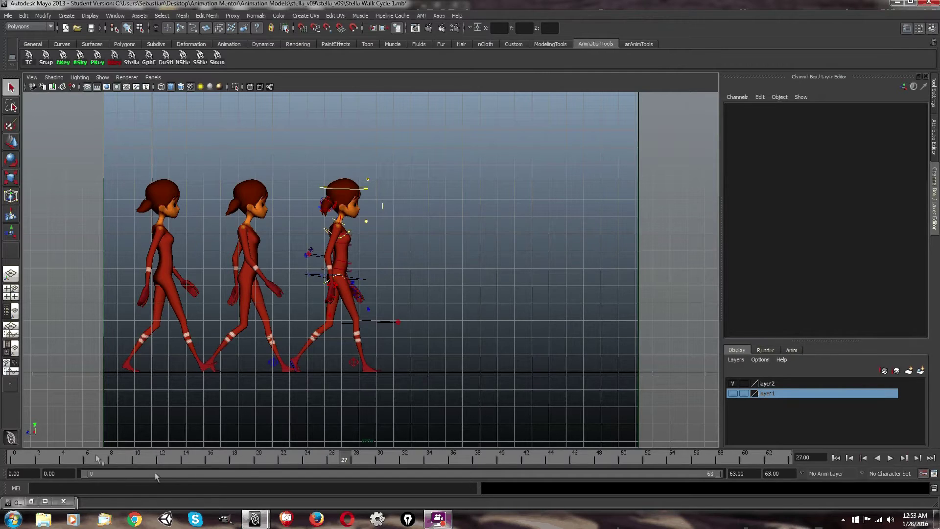
Step: Scrub through the frames around 24 to 29 to compare the moving character's stride with the two duplicated poses
mouse_move(345, 457)
mouse_down()
mouse_move(367, 457)
mouse_move(347, 457)
mouse_up()
key(alt+v)
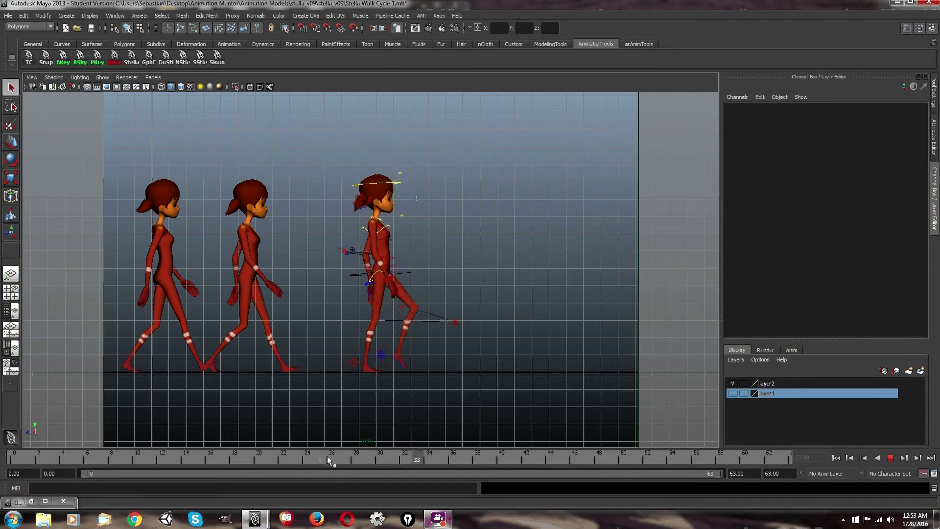
click(306, 456)
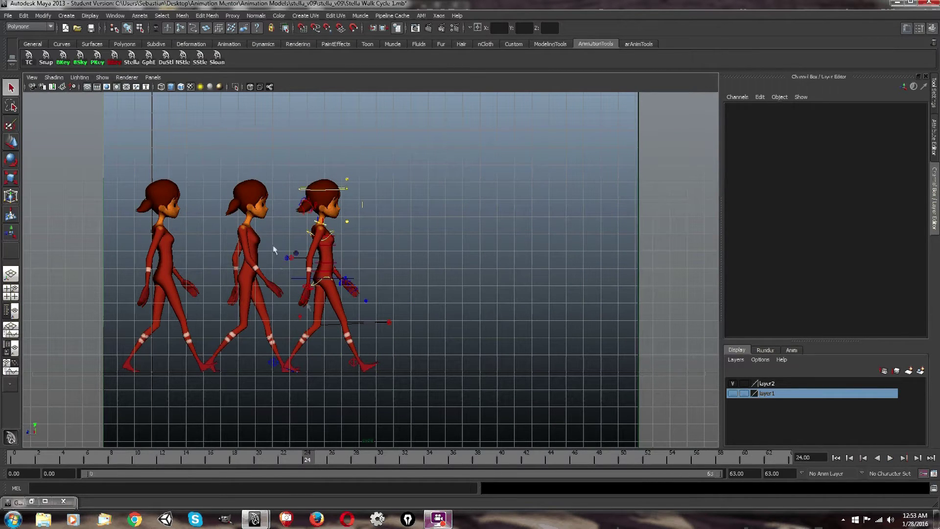
key(alt+v)
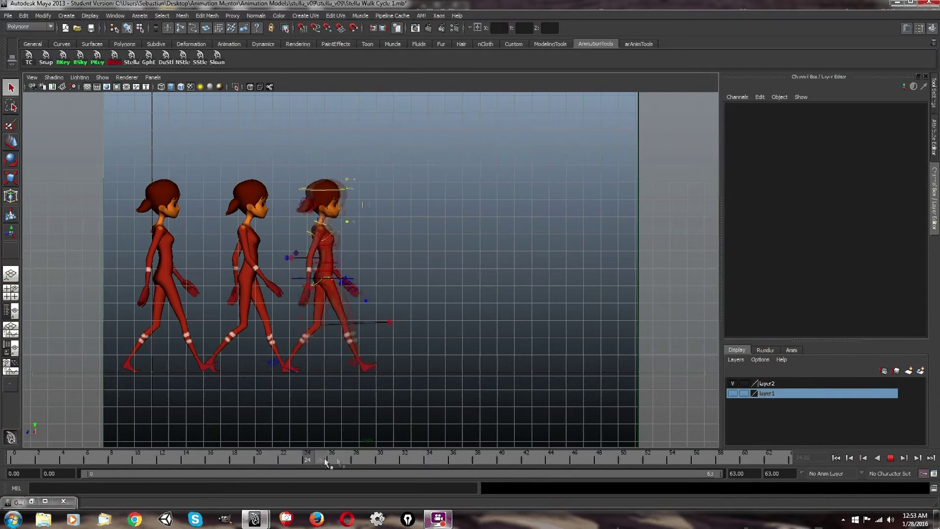
drag(390, 428, 332, 456)
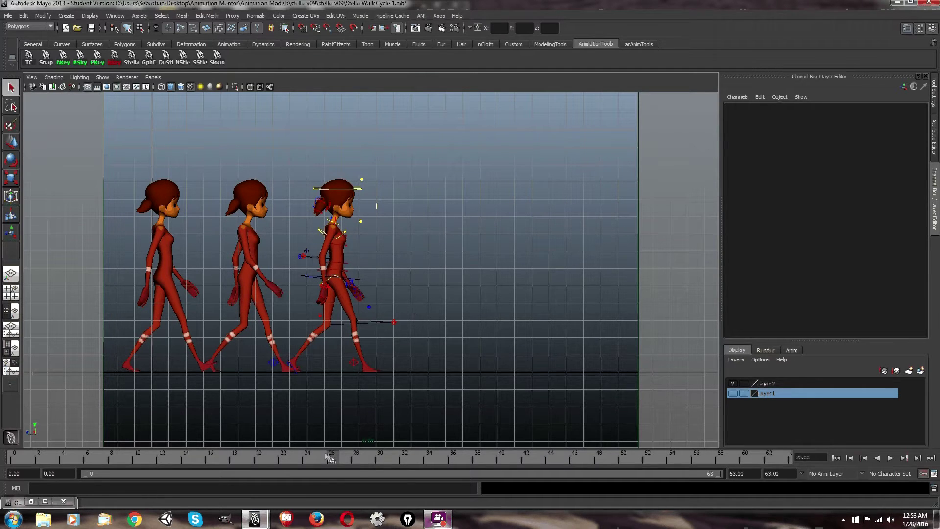
mouse_move(334, 463)
mouse_down()
mouse_move(383, 457)
mouse_move(320, 459)
mouse_up()
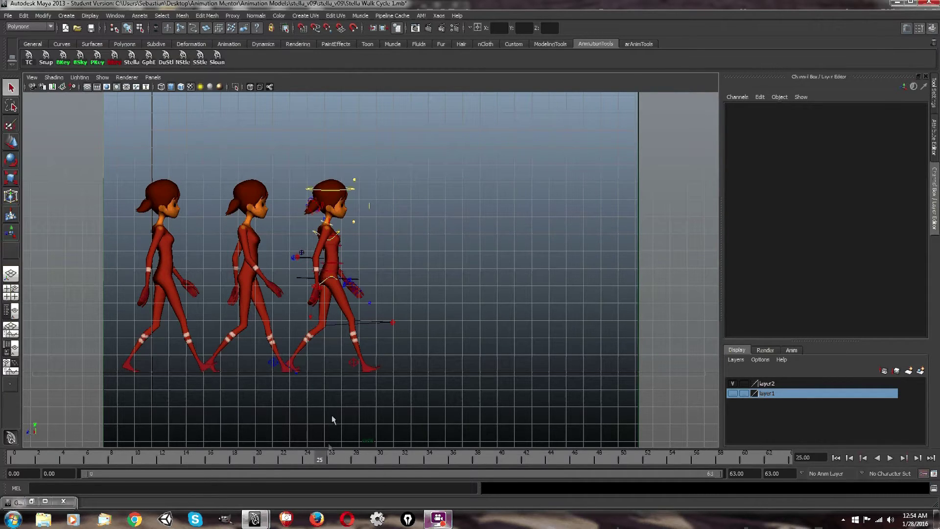
drag(326, 457, 369, 457)
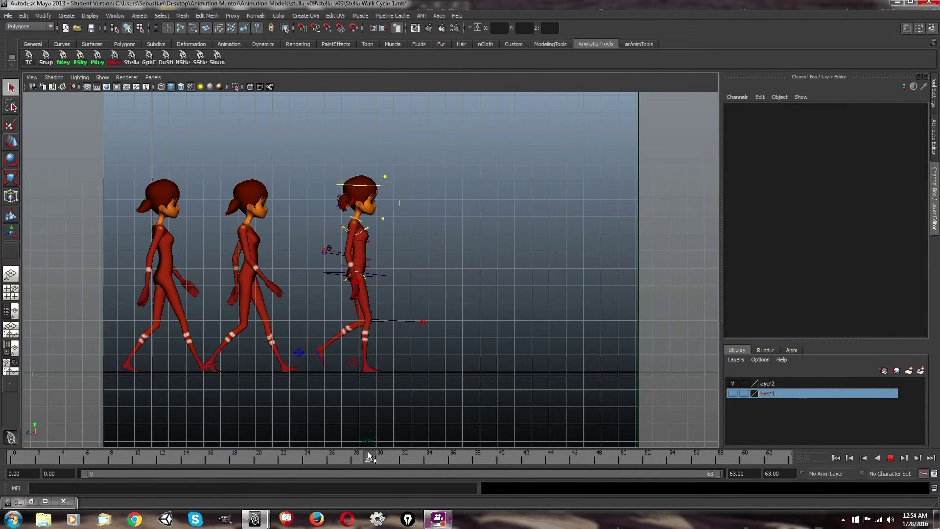
Step: Delete both duplicated poses with the animated character moved clear of them, and return to frame 0
drag(298, 235, 128, 399)
click(279, 155)
drag(362, 456, 550, 459)
drag(326, 269, 115, 398)
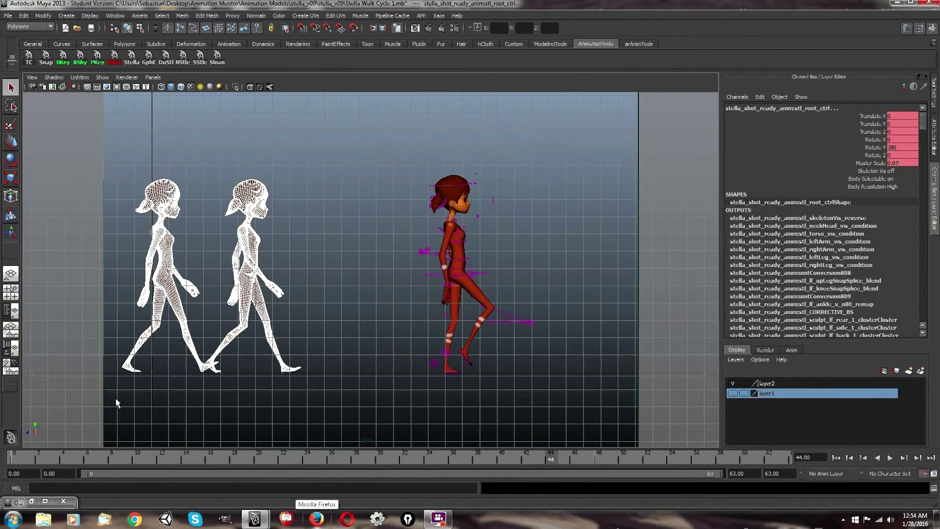
key(Delete)
drag(86, 459, 12, 459)
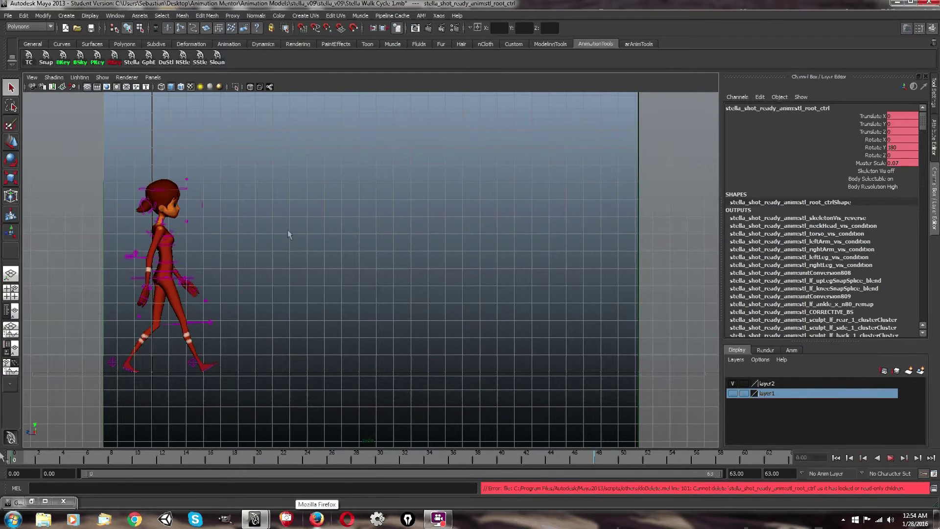
Step: Test at frame 0 whether the character's body can be picked, and select the root control beneath it
click(267, 264)
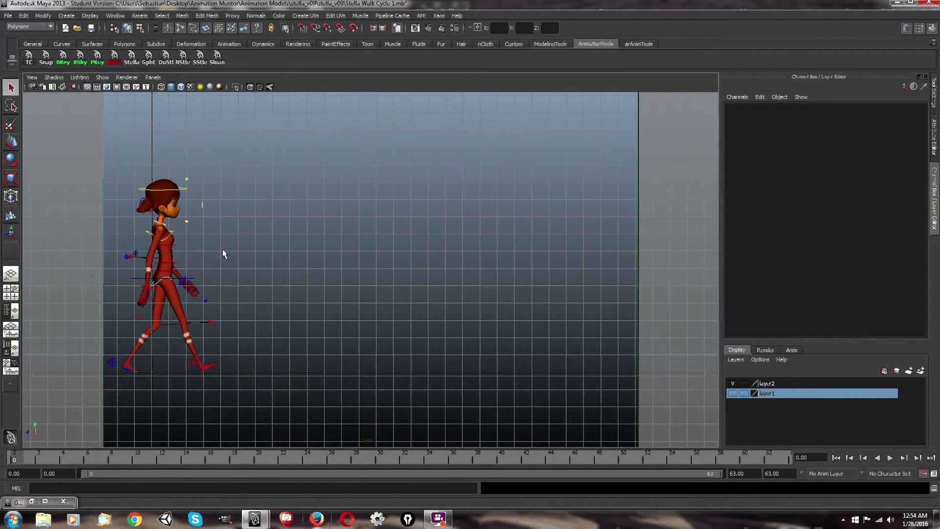
click(186, 312)
click(310, 288)
click(157, 397)
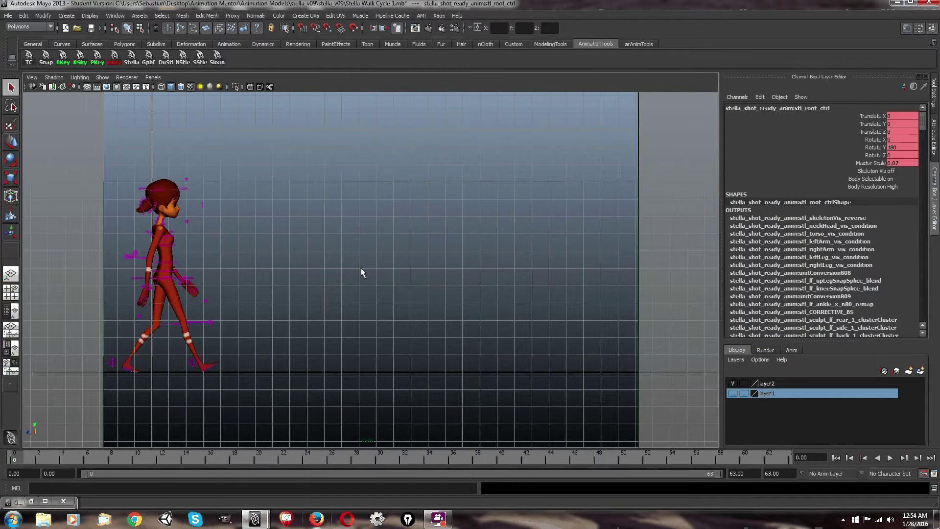
click(170, 308)
click(288, 248)
click(181, 301)
click(285, 299)
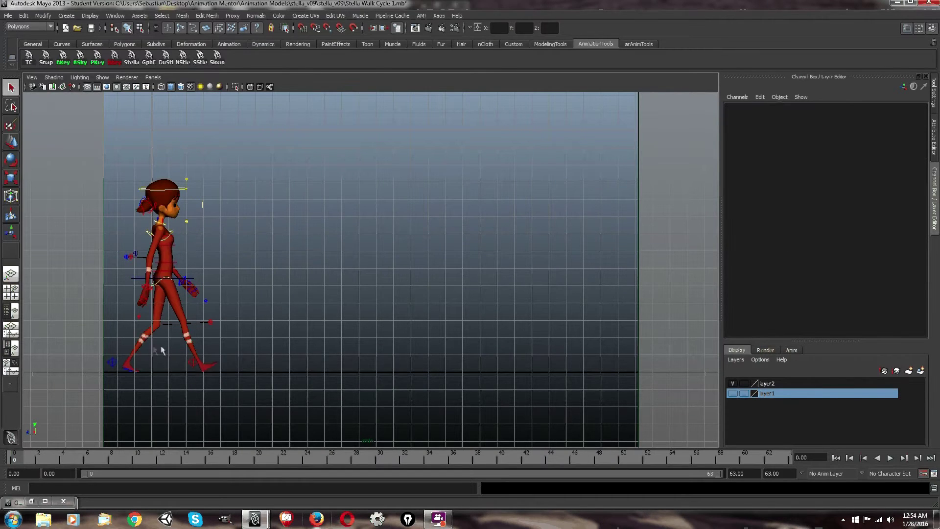
Step: Examine the root control's Body Selectable attribute and test picking the character's head, torso and legs
click(157, 396)
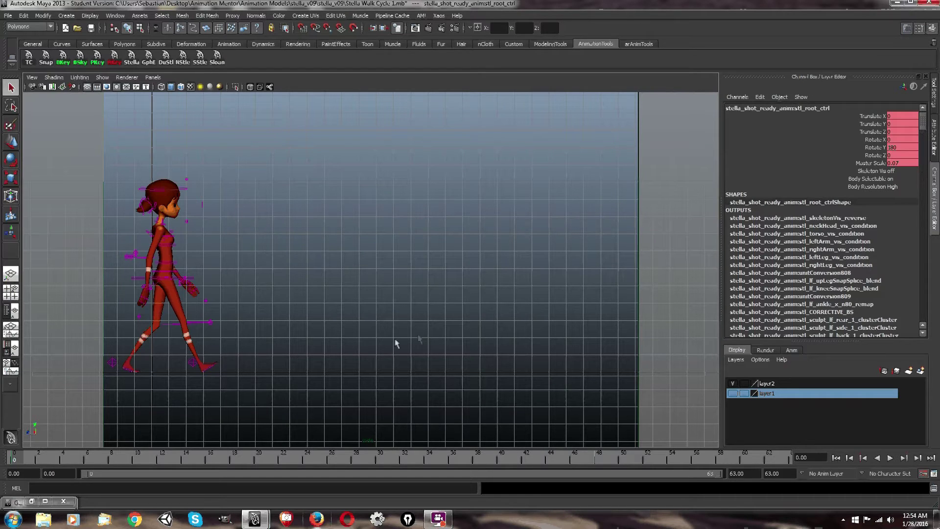
click(896, 178)
click(157, 405)
click(173, 299)
click(175, 196)
click(170, 199)
click(165, 241)
click(264, 192)
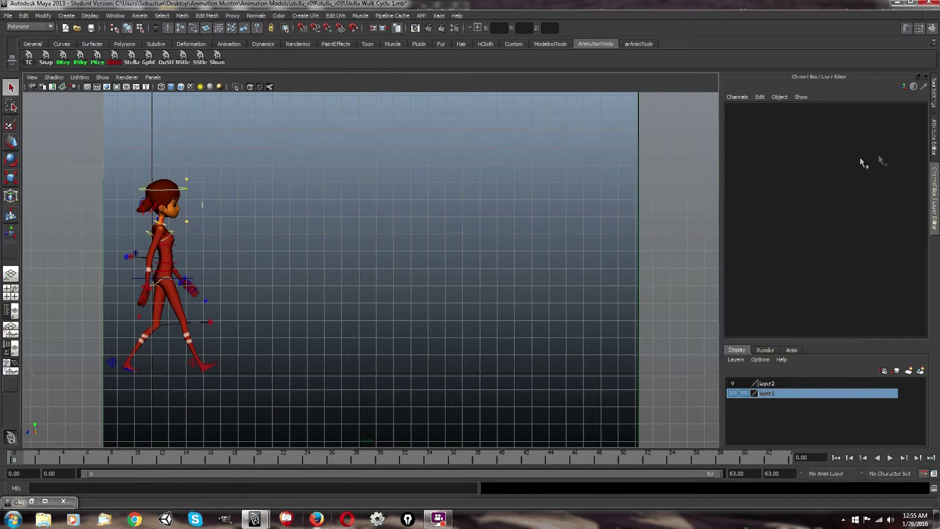
click(184, 196)
click(256, 178)
Step: Hide every object type in the viewport except polygons
click(103, 78)
click(103, 78)
click(103, 77)
click(198, 153)
click(103, 77)
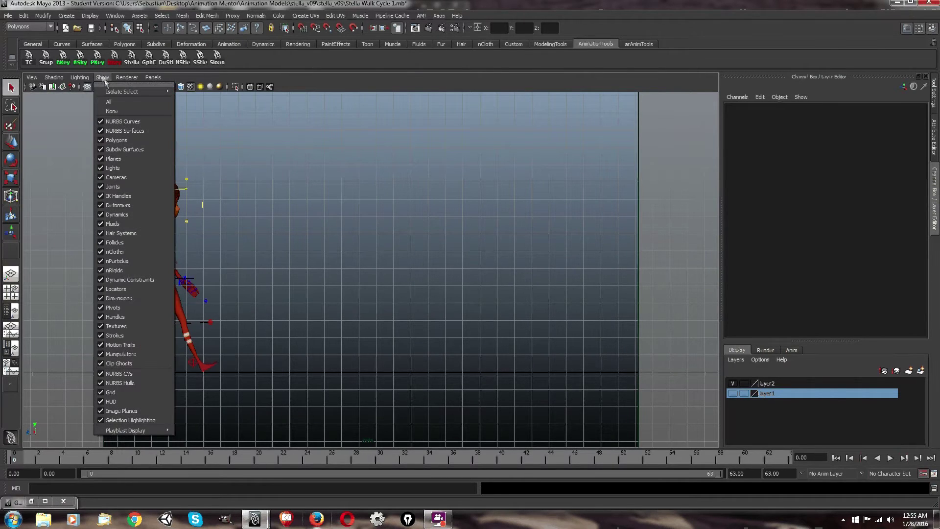
click(117, 111)
click(103, 77)
click(138, 141)
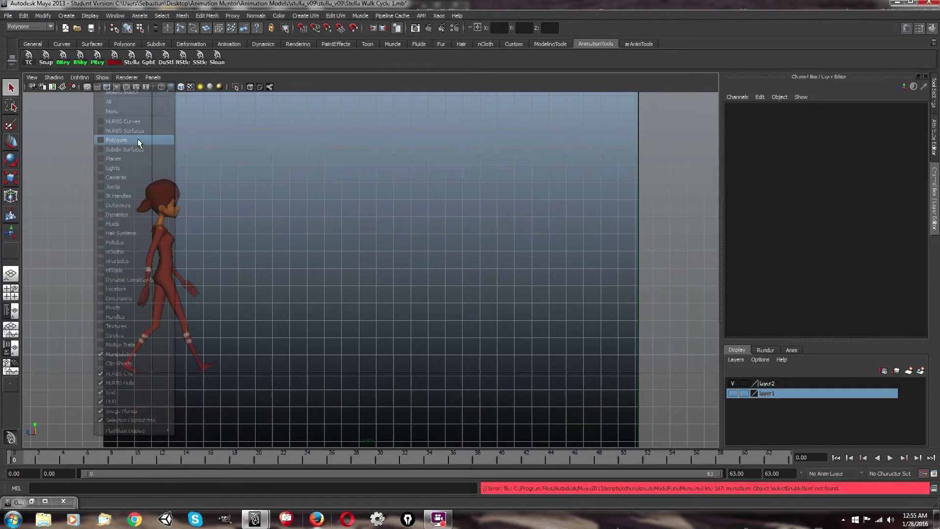
Step: Select all of the character's body meshes at frame 0 and duplicate them
drag(259, 146, 116, 390)
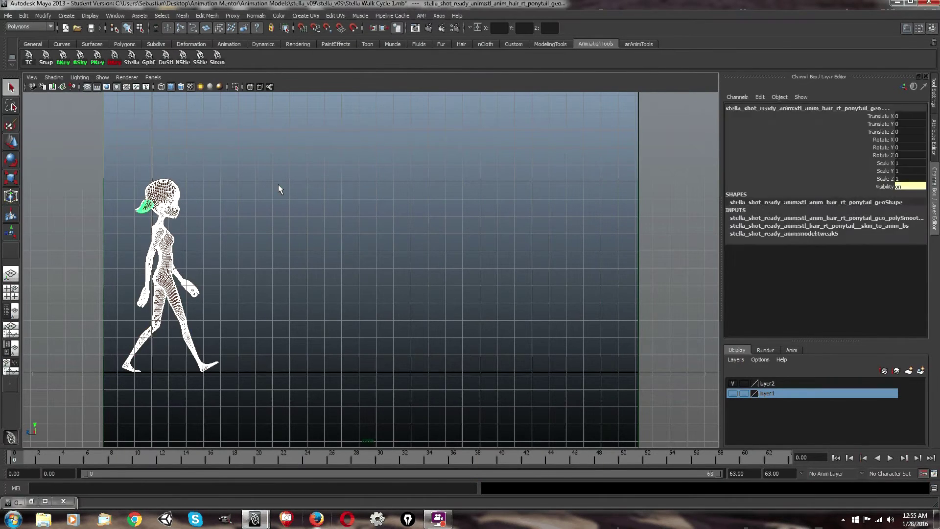
click(278, 185)
drag(270, 146, 337, 186)
key(ctrl+d)
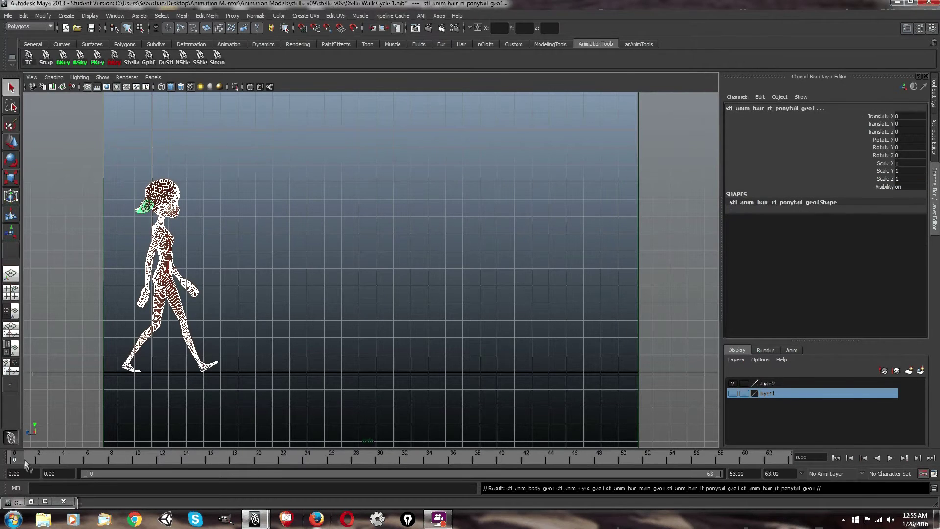
click(23, 15)
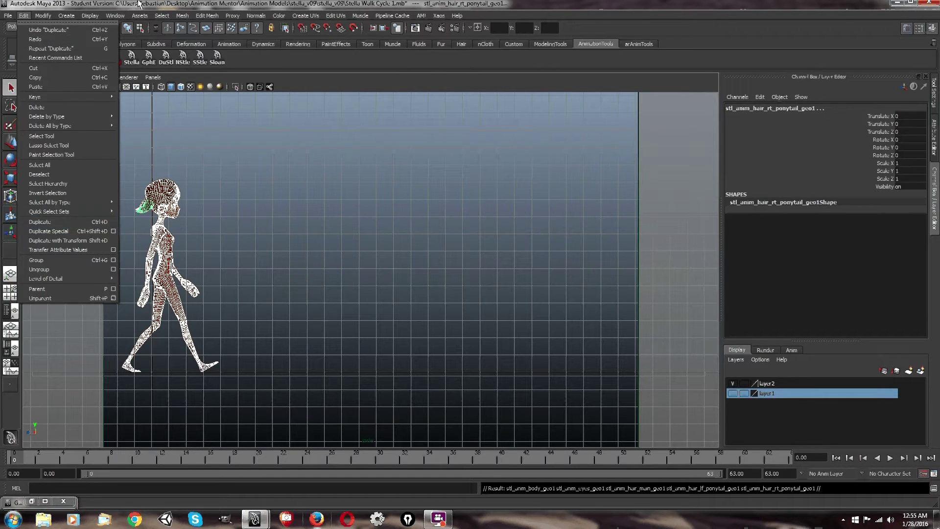
click(138, 2)
Step: Move the animation to frame 15 with nothing selected and show all object types in the viewport again
drag(18, 462, 147, 454)
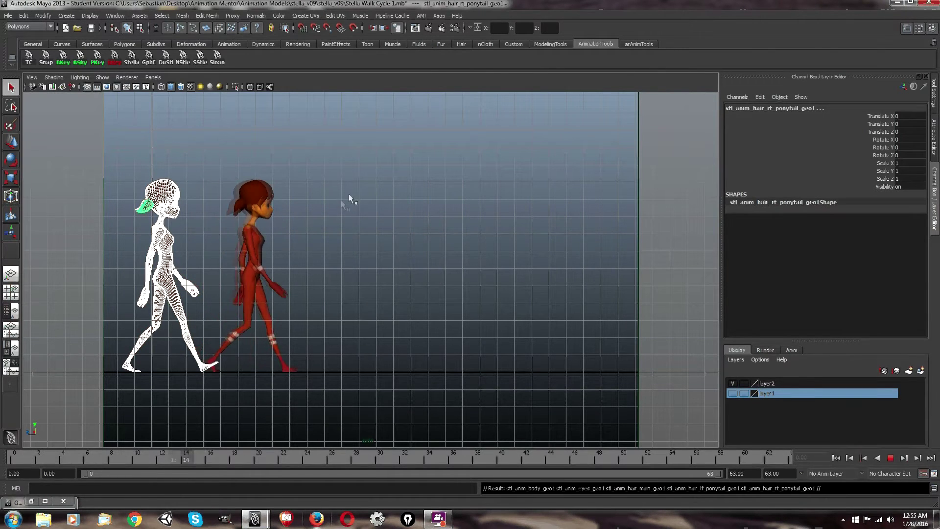
key(alt+v)
click(195, 197)
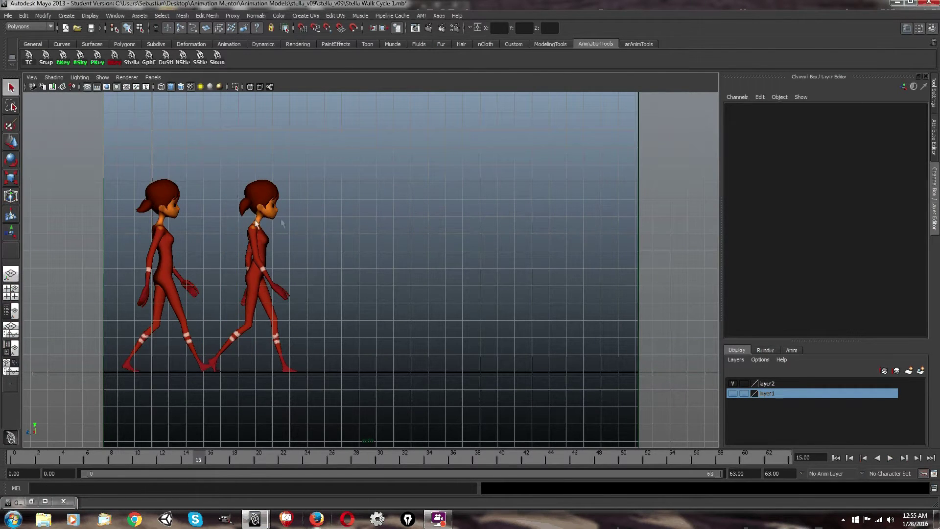
click(102, 77)
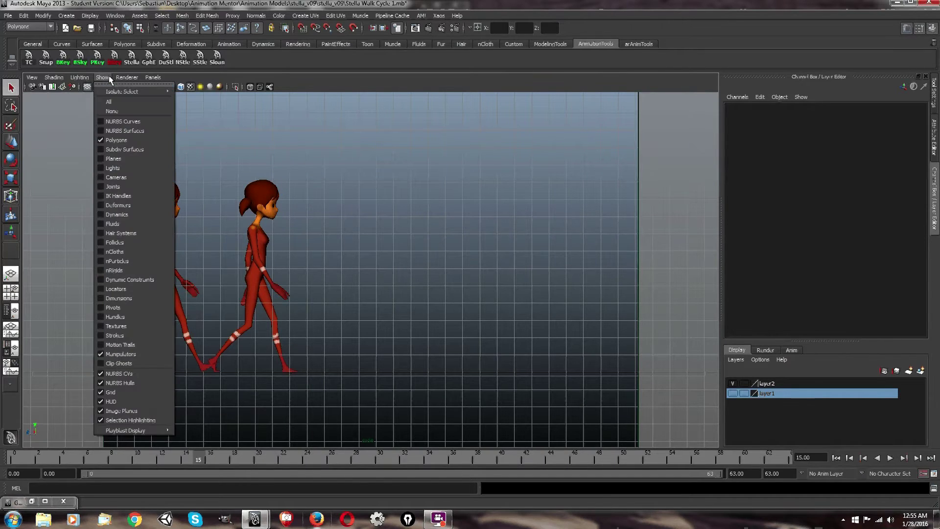
click(109, 101)
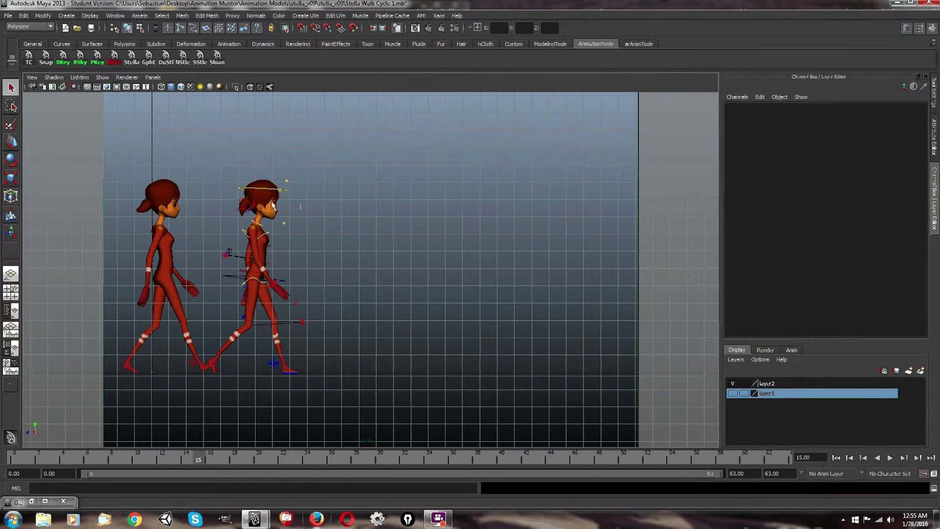
Step: Test picking the heads of the animated character and the duplicated pose
click(268, 200)
click(331, 198)
click(267, 203)
click(181, 168)
click(167, 195)
click(200, 225)
Step: Scrub the walk to frame 19 and test selecting the animated character's hip area beside the duplicate
drag(179, 464, 23, 459)
key(alt+v)
drag(245, 459, 246, 459)
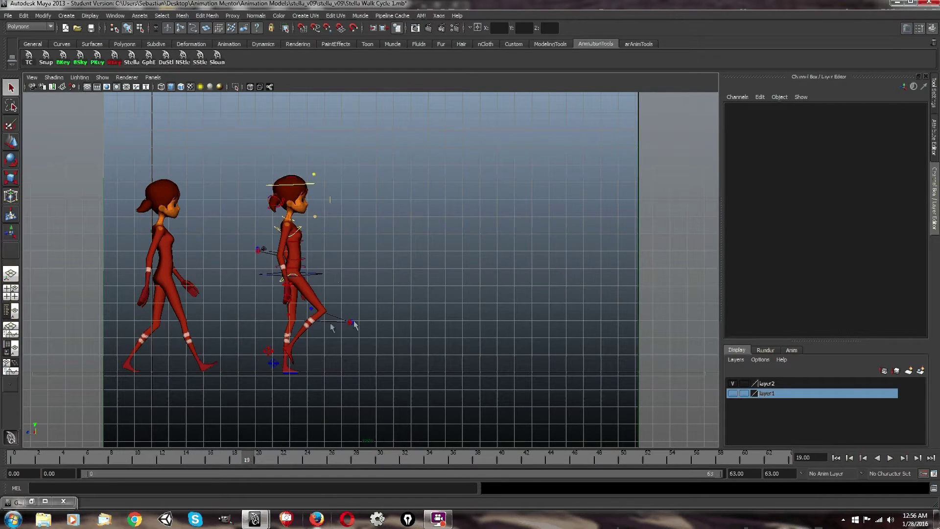
drag(330, 266, 279, 292)
click(372, 236)
drag(338, 259, 296, 288)
click(402, 219)
Step: Play and scrub the walk between frames 19 and 22 to compare the character's passing poses with the duplicate
key(alt+v)
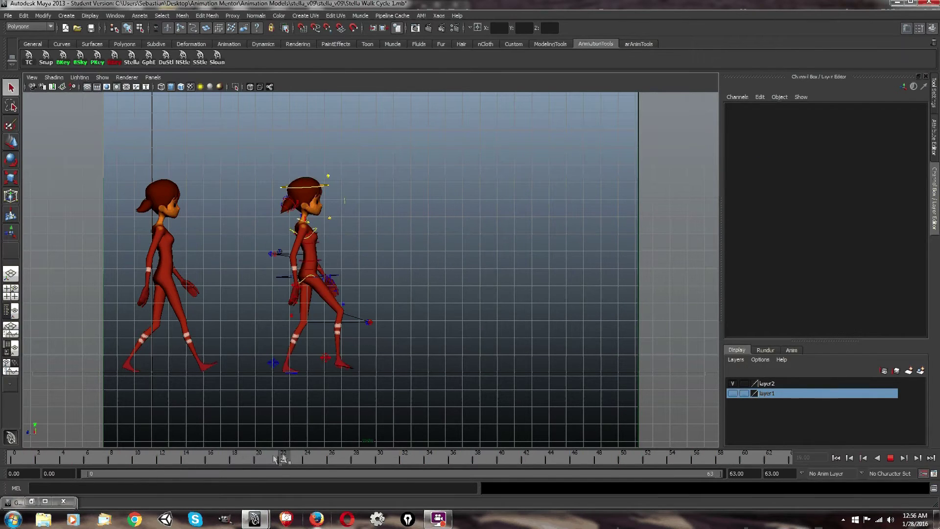
key(alt+v)
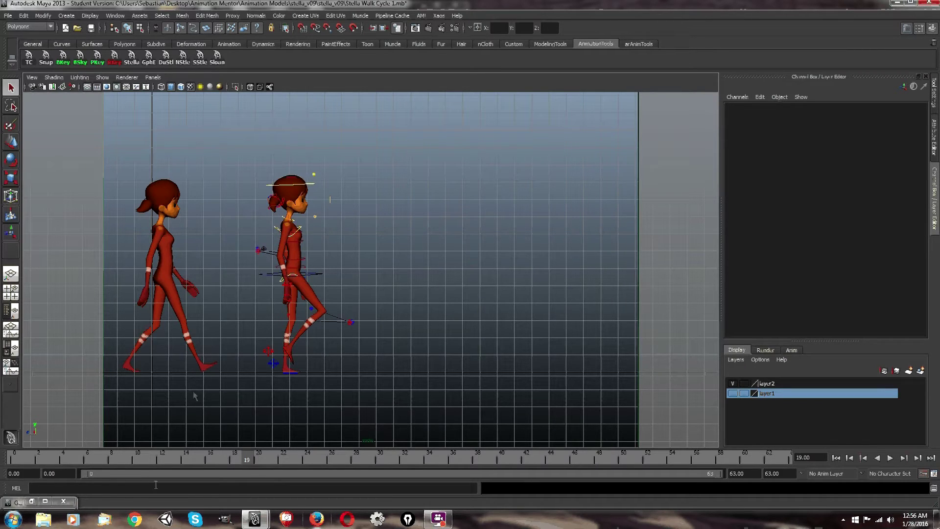
key(alt+v)
key(alt+v)
mouse_move(240, 460)
mouse_down()
mouse_move(277, 455)
mouse_move(160, 458)
mouse_move(277, 456)
mouse_up()
key(alt+v)
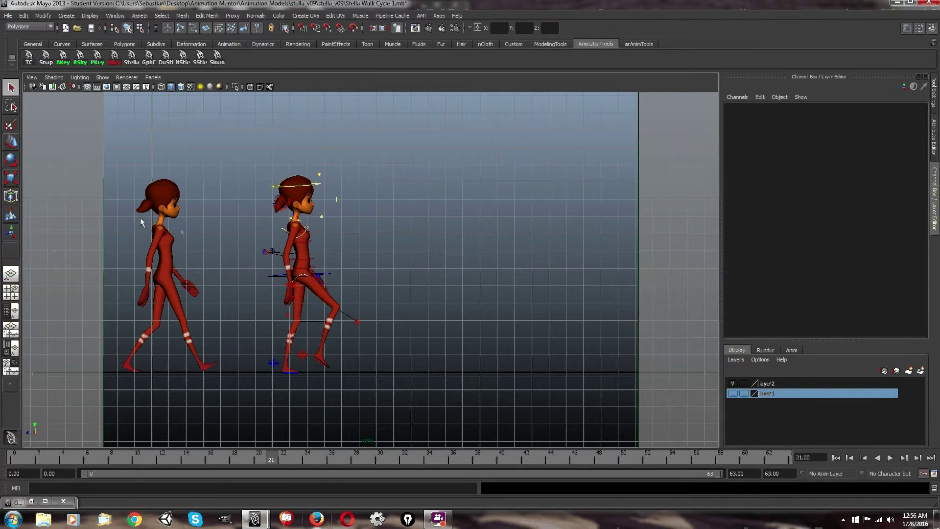
Step: Select the animated character's root control and set Body Selectable to off
drag(250, 165, 101, 323)
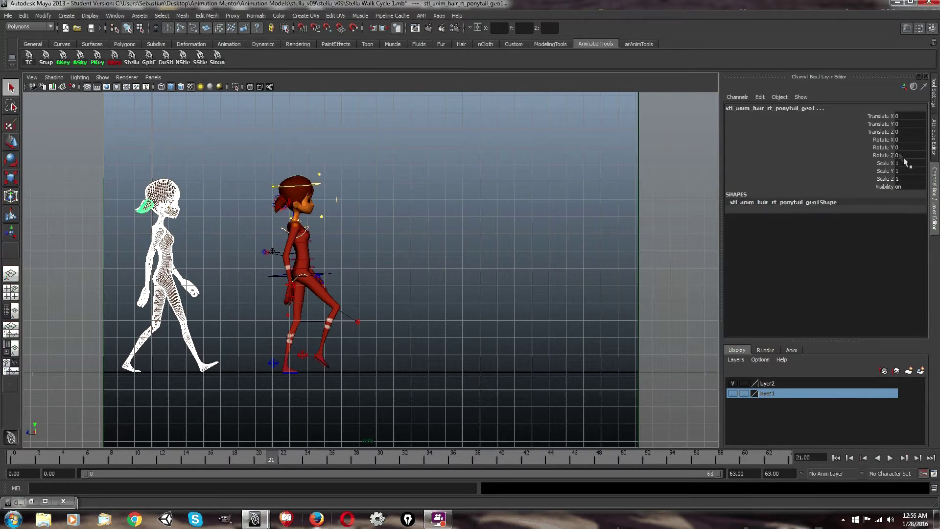
click(237, 261)
drag(167, 357, 165, 401)
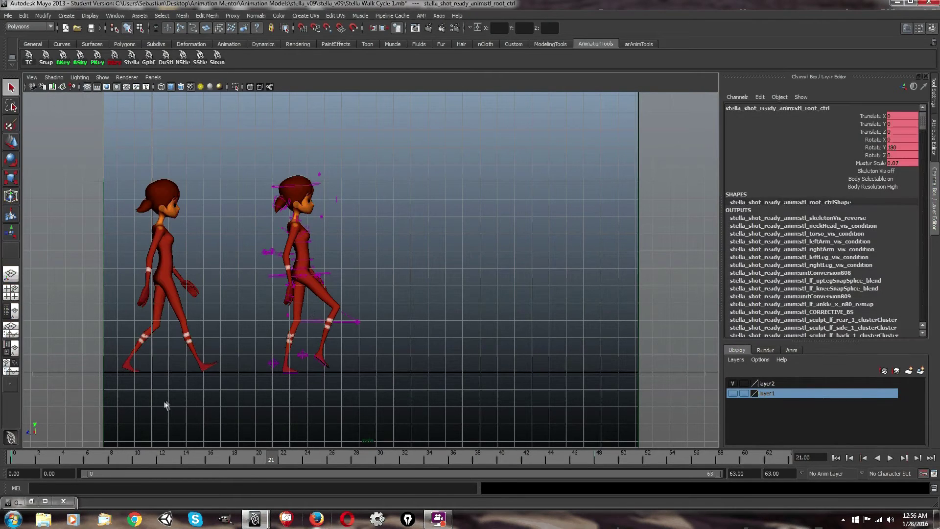
double_click(898, 178)
text(off)
key(Return)
Step: Deselect the root control and move the animation to frame 25
drag(269, 461, 211, 460)
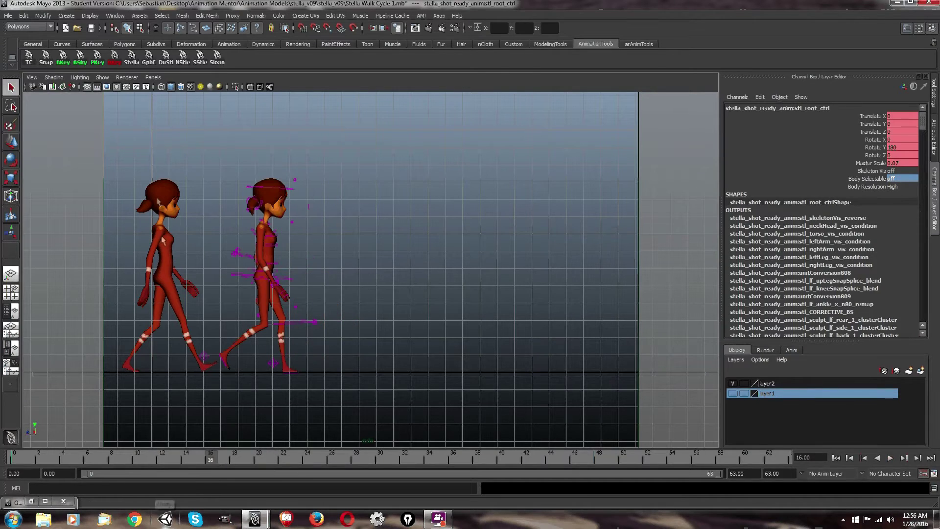
click(90, 330)
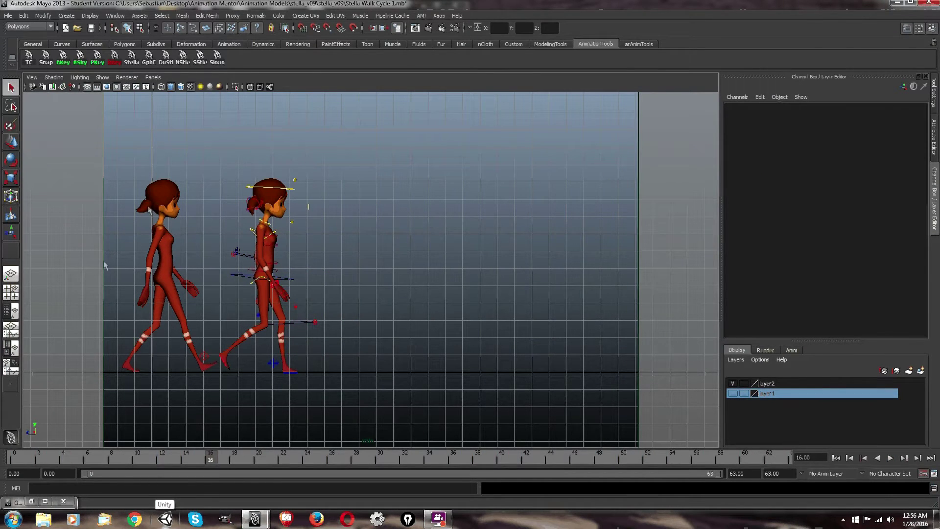
drag(222, 463, 319, 401)
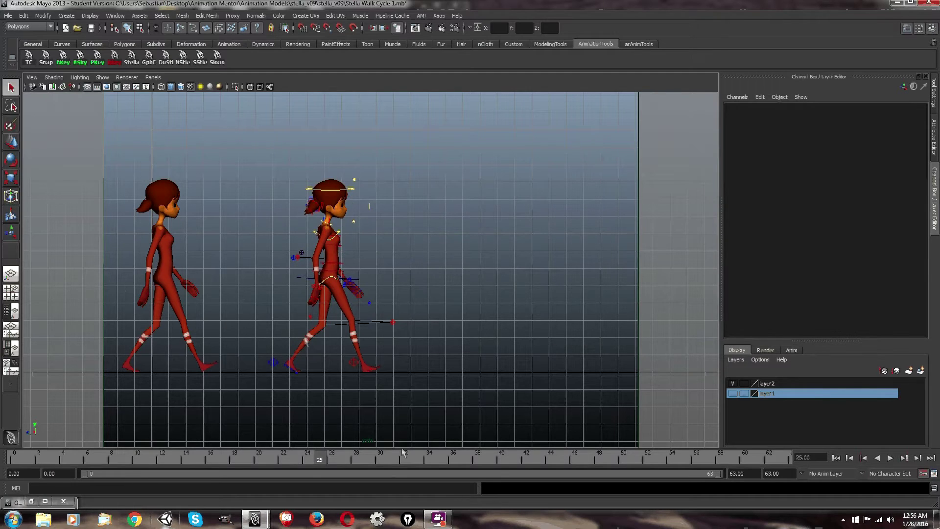
Step: Scrub the walk from frame 26 back to frame 21 beside the duplicate and open the Script Editor
click(331, 458)
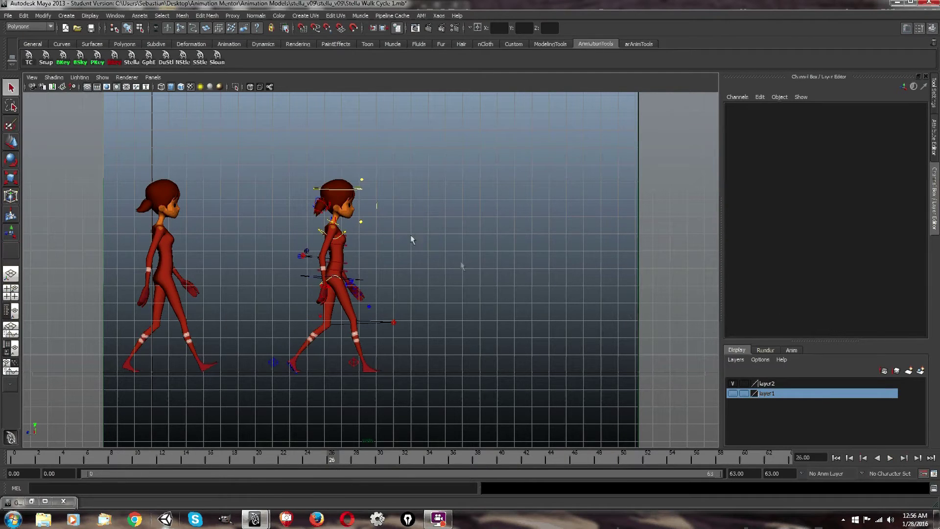
drag(338, 458, 271, 458)
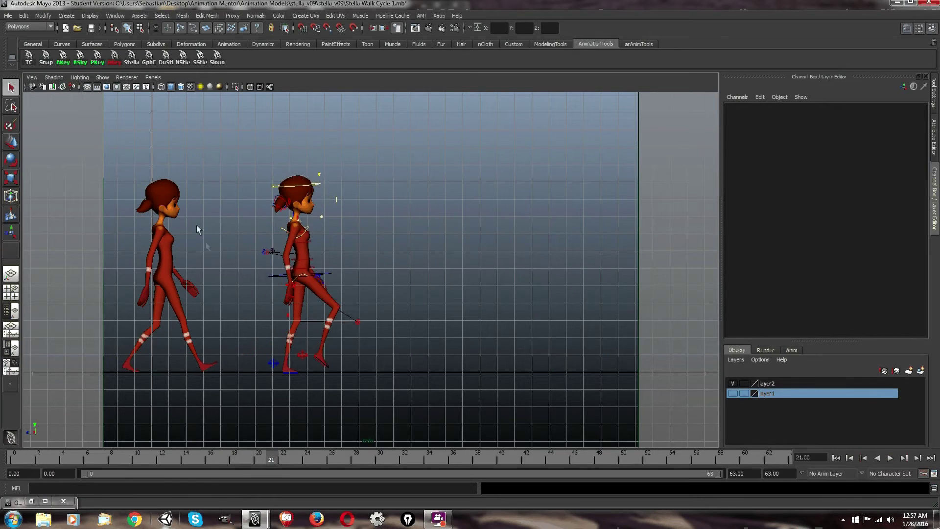
right_click(213, 235)
click(933, 473)
click(239, 329)
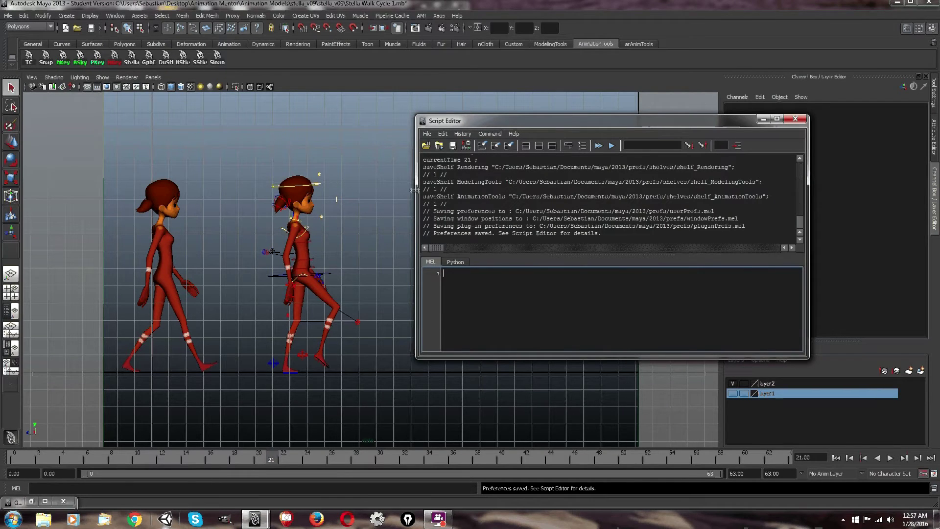
drag(610, 234, 499, 209)
click(577, 234)
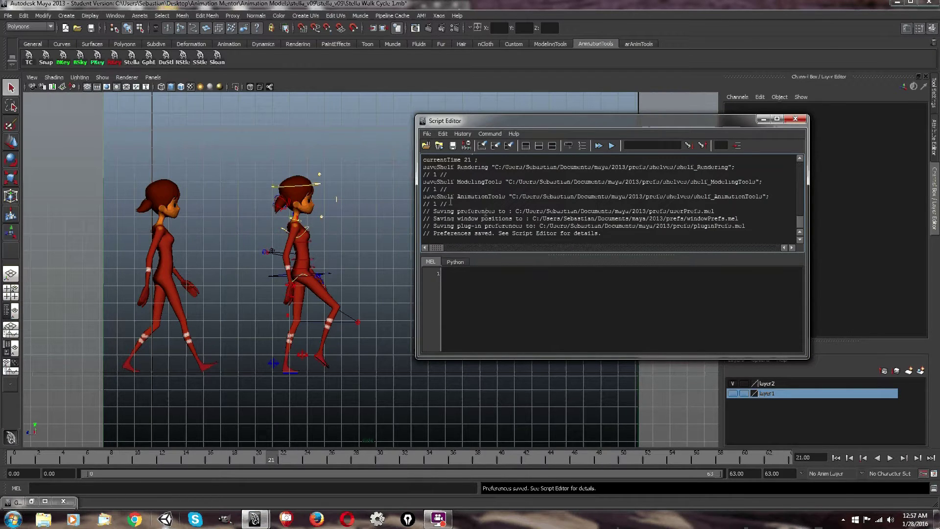
drag(509, 122, 444, 124)
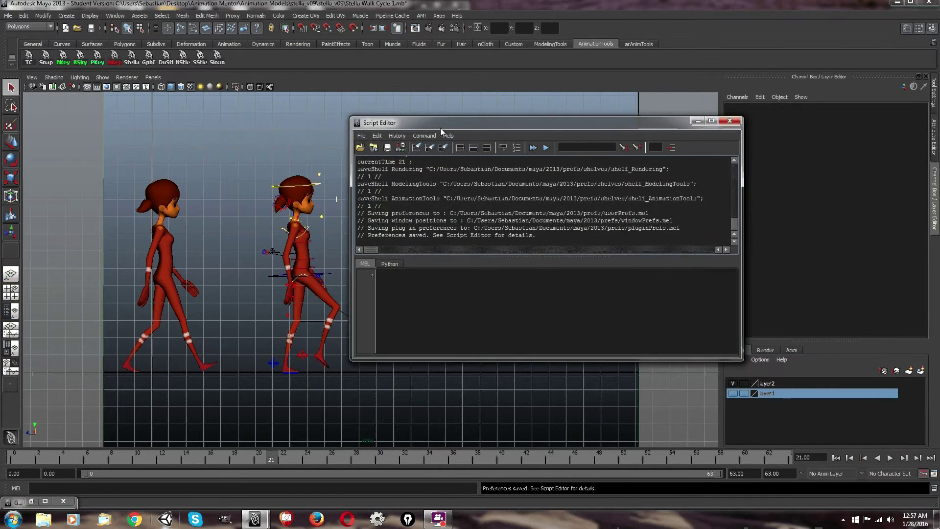
drag(473, 123, 427, 123)
drag(563, 124, 636, 121)
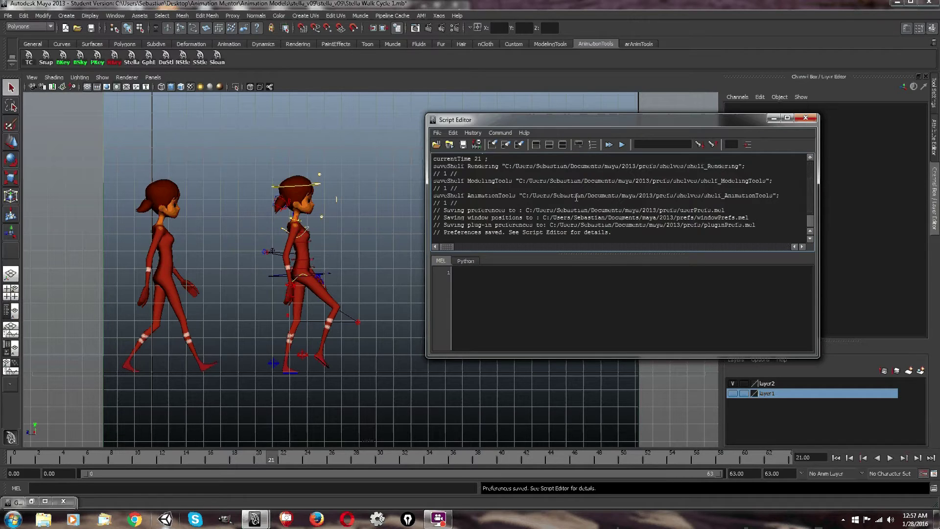
click(454, 133)
key(Escape)
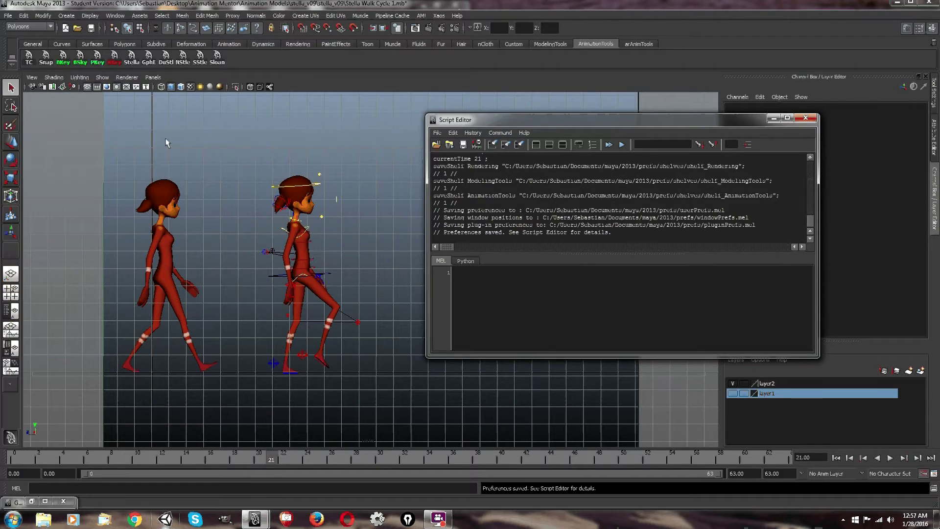
Step: Minimize the Script Editor, then select the animated character's root control and set Body Selectable to on
drag(225, 198, 124, 313)
click(773, 118)
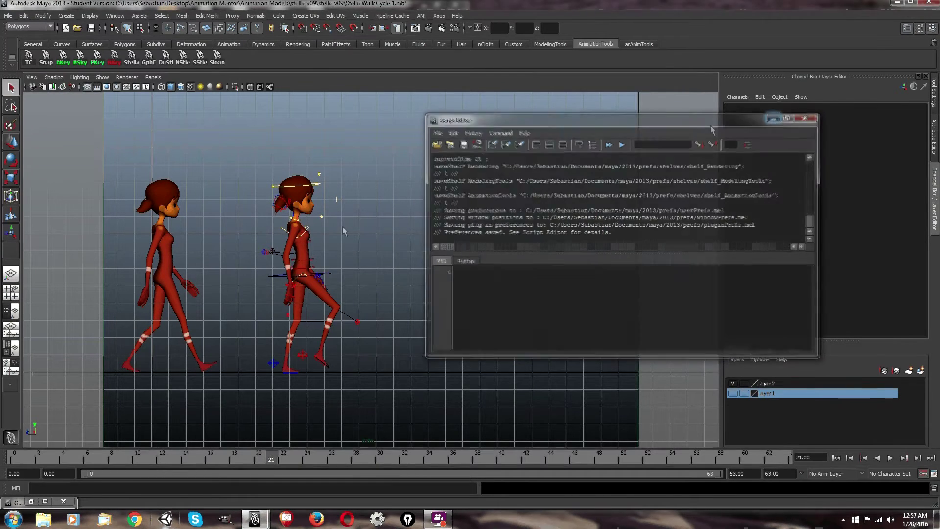
click(296, 366)
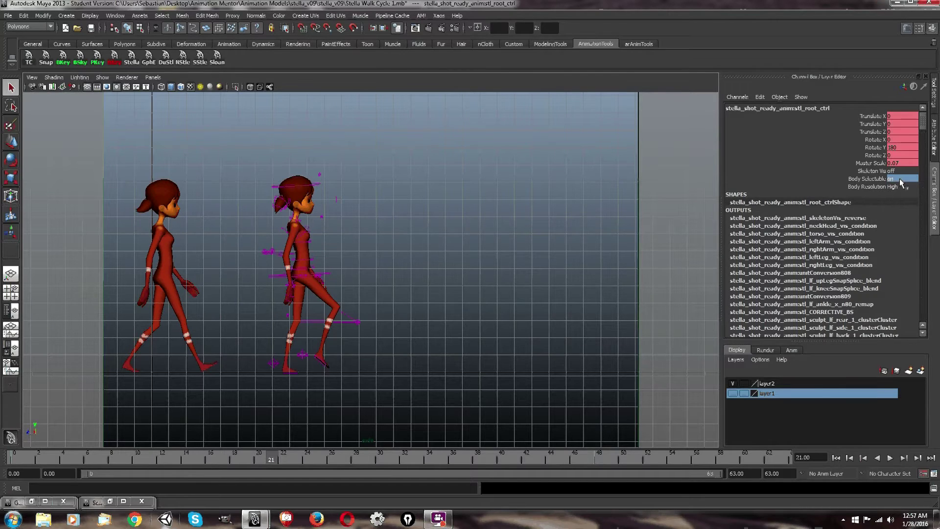
Step: Delete the static duplicate of the character and return the animation to frame 0
shift+drag(236, 142, 92, 392)
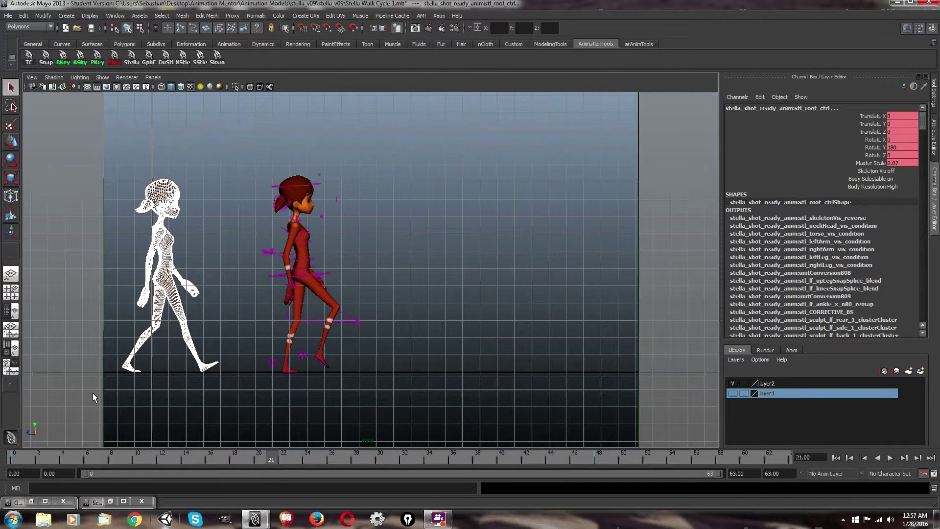
key(Delete)
drag(113, 459, 2, 460)
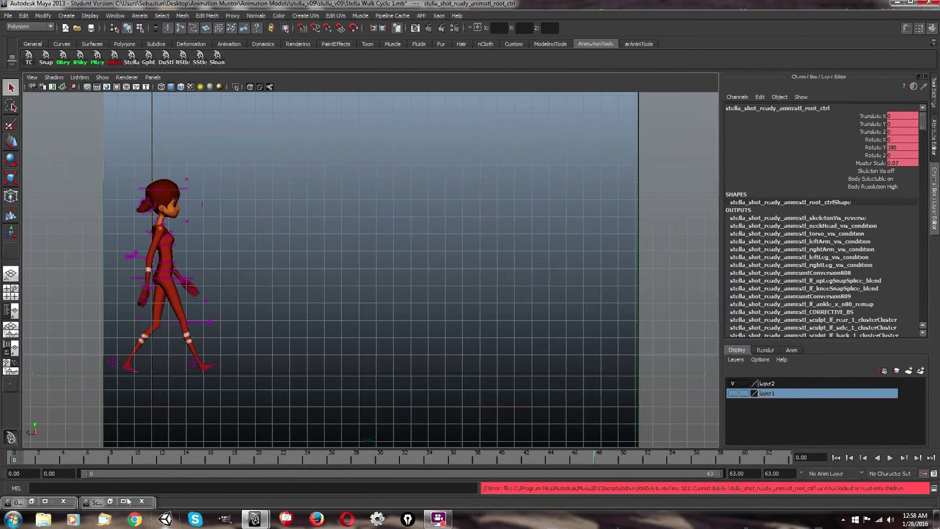
Step: Restore the Script Editor and clear all of its history and input
click(109, 503)
click(110, 501)
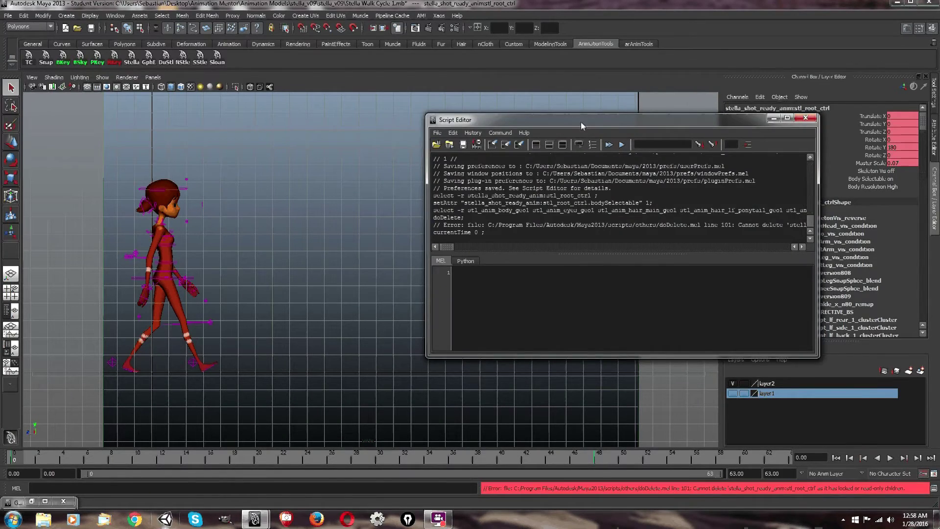
drag(532, 122, 618, 113)
click(540, 124)
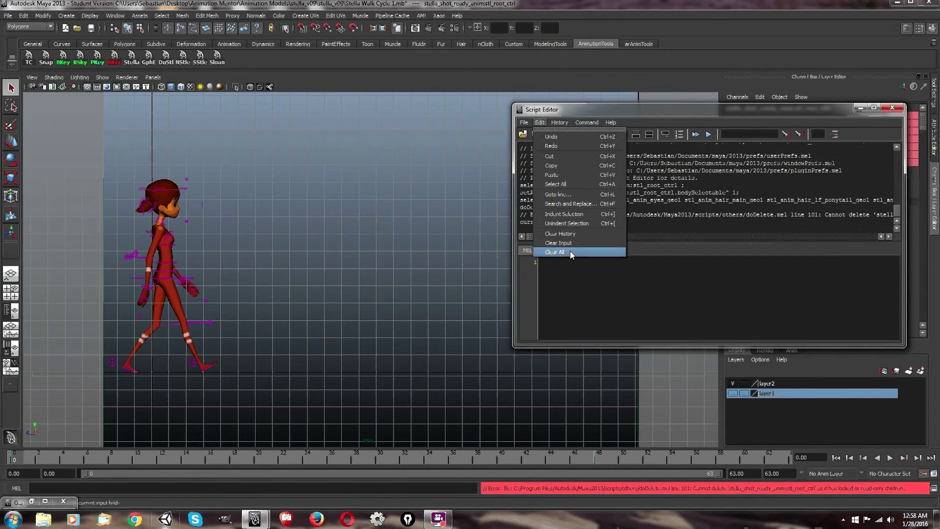
click(554, 252)
click(539, 124)
click(545, 125)
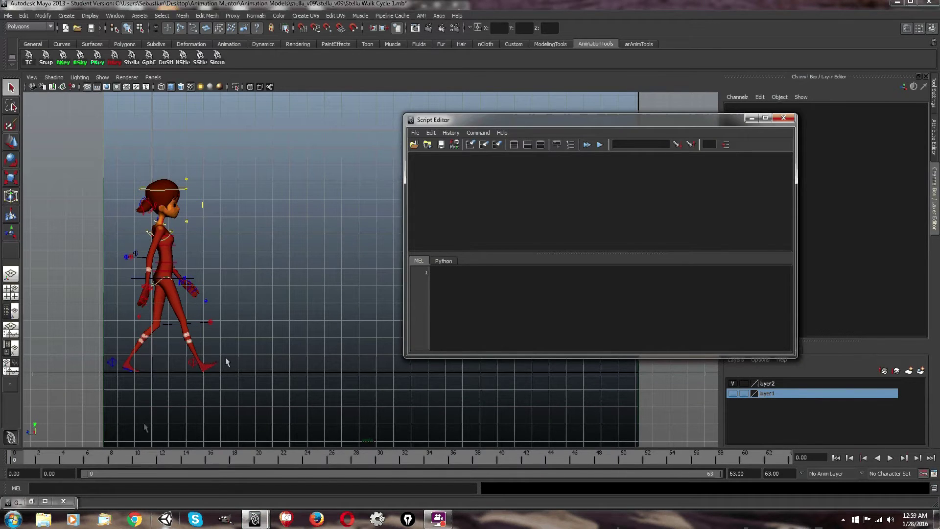
Step: Select the character's root control and copy its echoed command "select -r stella_shot_ready_anim:stl_root_ctrl ;" into the MEL input
drag(164, 363, 153, 398)
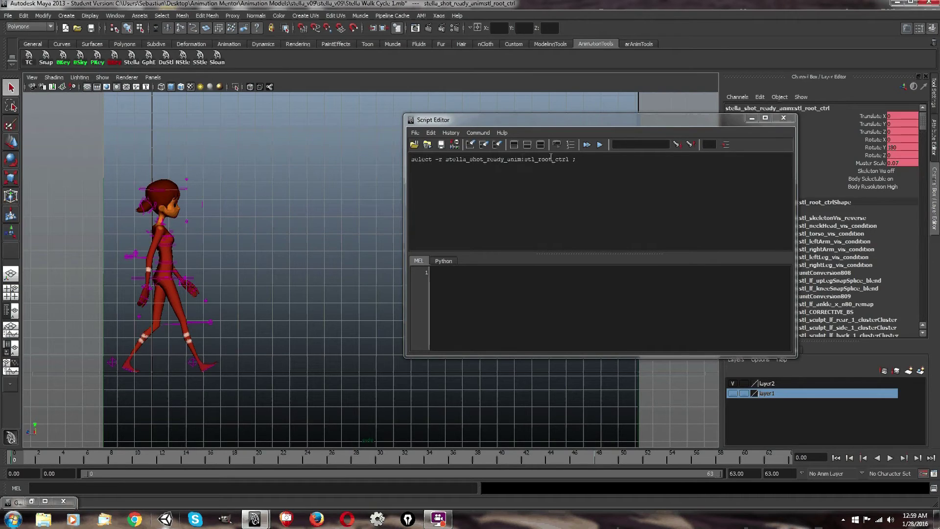
drag(577, 159, 411, 159)
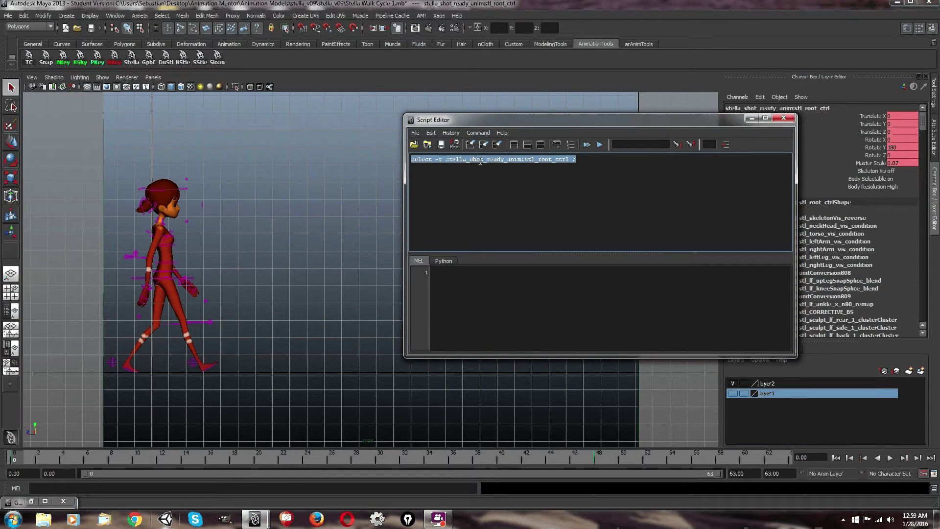
drag(489, 159, 454, 272)
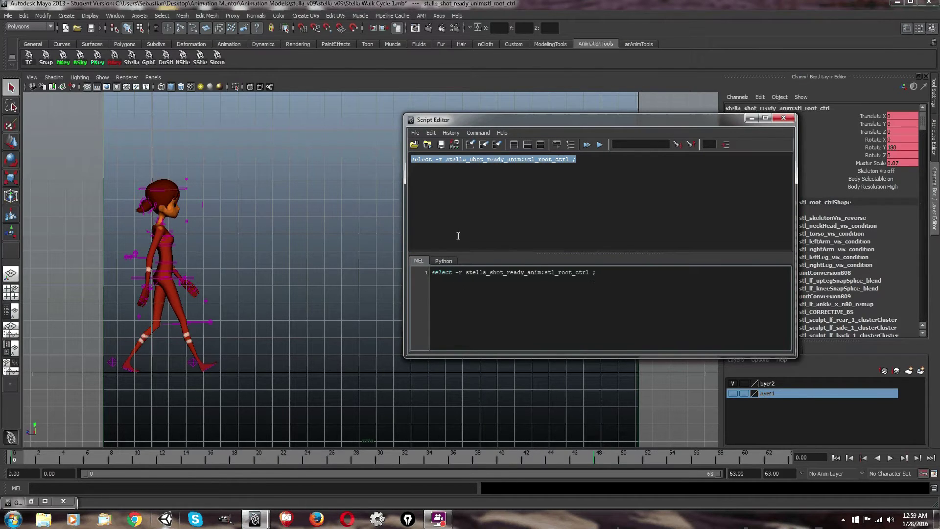
Step: Move the Script Editor clear of the root control's attributes and set Body Selectable to on so its command is echoed
drag(671, 122, 519, 123)
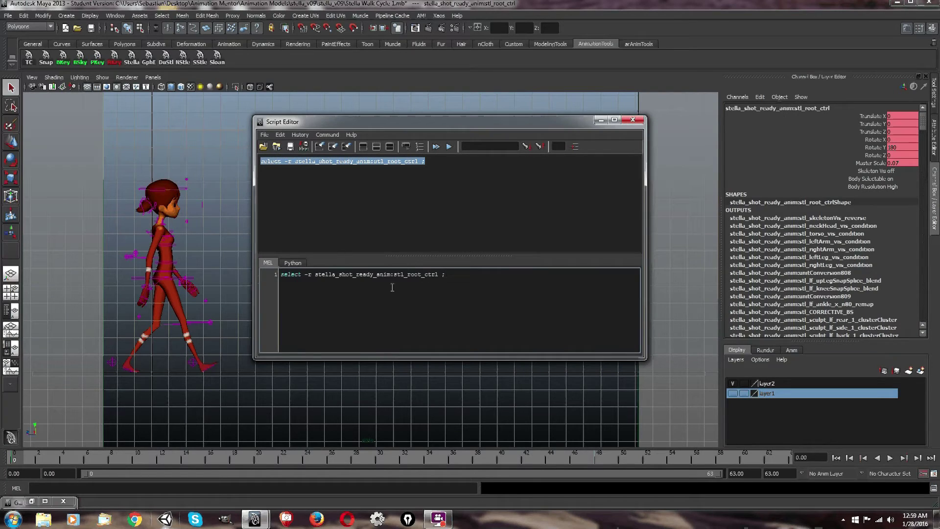
click(487, 165)
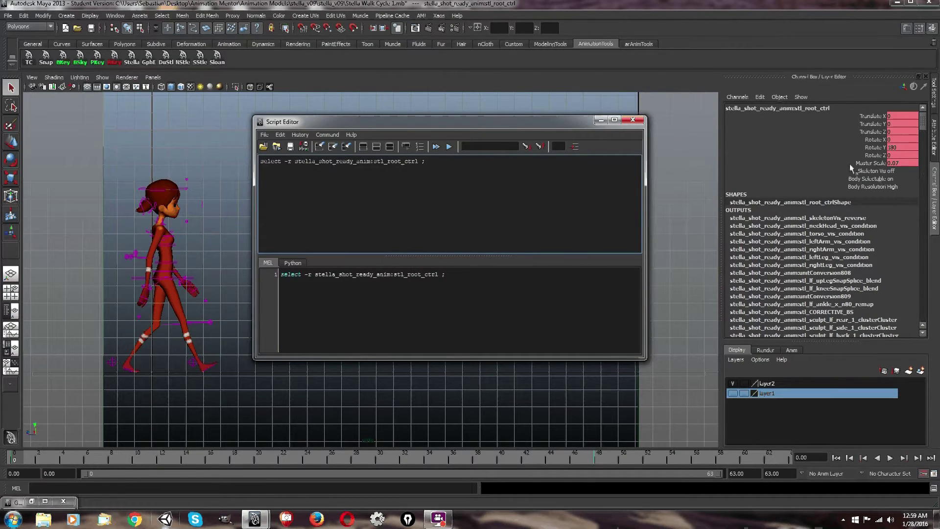
click(892, 178)
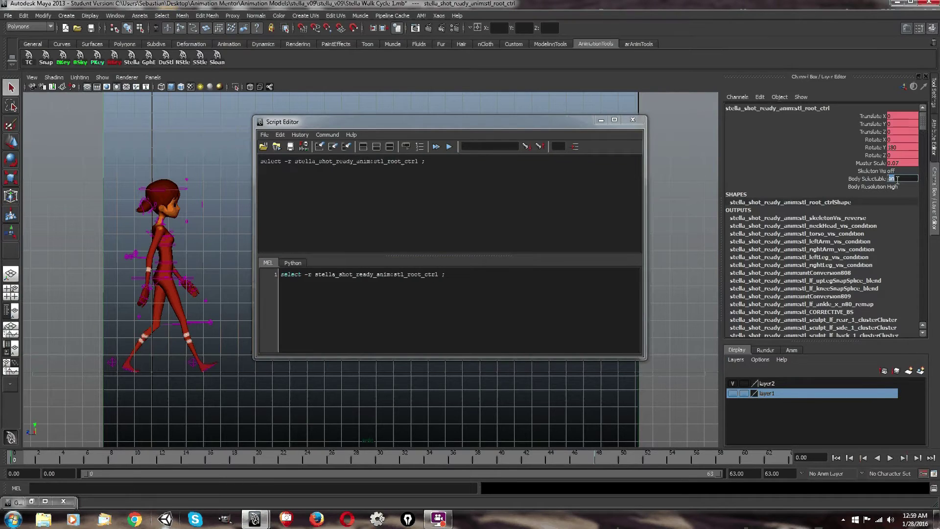
key(Return)
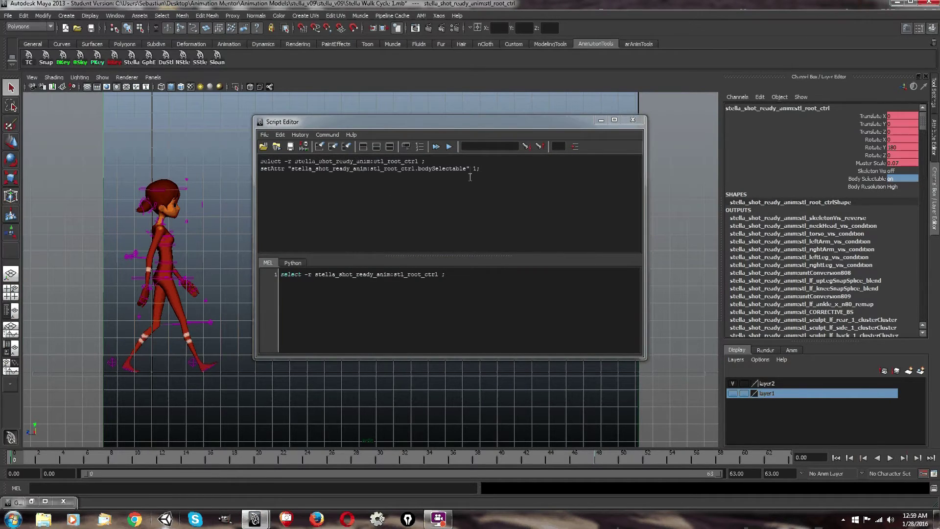
Step: Examine the parts of the echoed select and setAttr commands in the Script Editor history
drag(272, 168, 375, 168)
click(398, 168)
drag(297, 160, 378, 160)
click(399, 159)
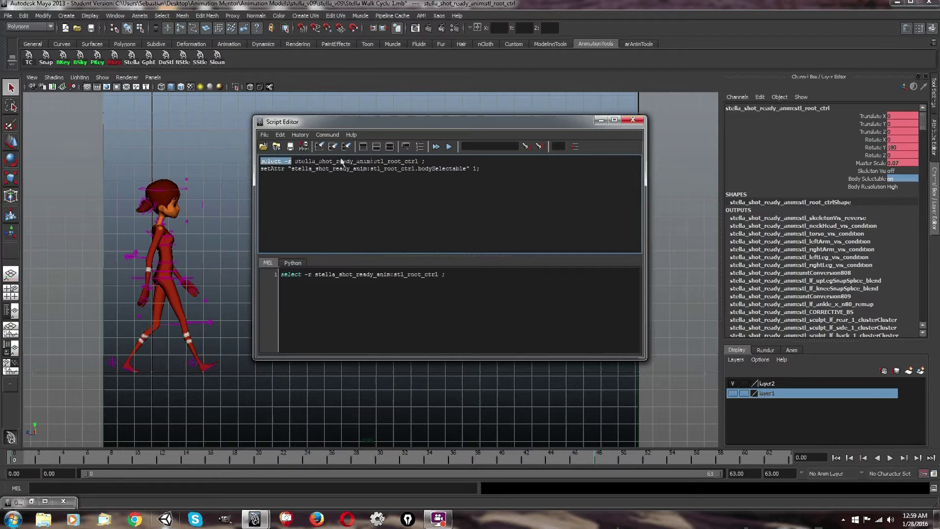
drag(387, 161, 404, 161)
click(326, 161)
drag(263, 168, 446, 169)
click(461, 167)
double_click(282, 168)
click(440, 166)
drag(471, 168, 477, 168)
click(424, 169)
drag(405, 168, 441, 168)
double_click(474, 168)
Step: Copy the echoed setAttr command for bodySelectable with value 1 onto line 2 of the MEL input
click(471, 168)
drag(480, 169, 456, 290)
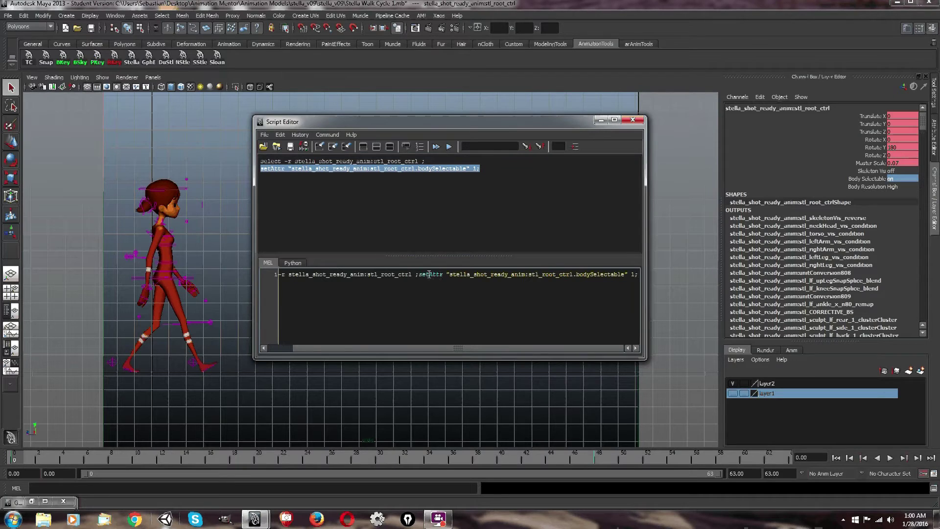
key(Return)
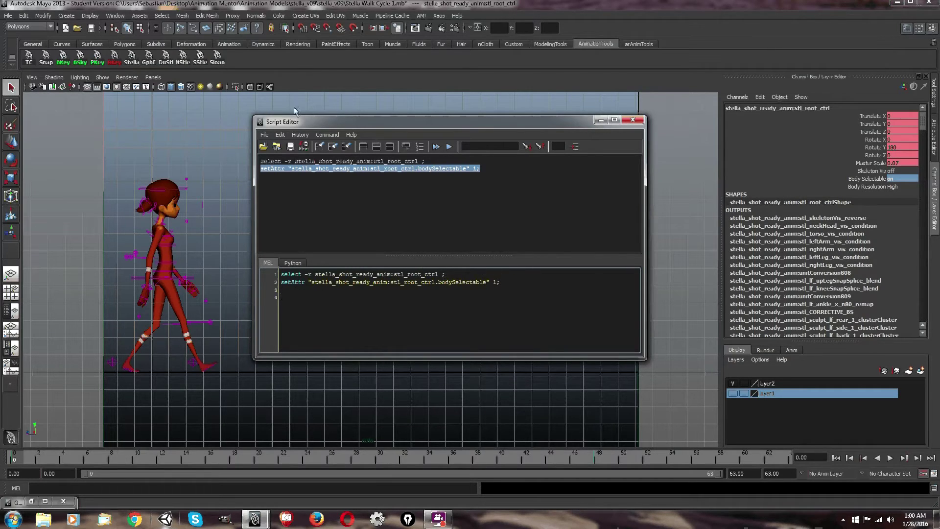
Step: Look at the MEL command stored in the DuStl shelf button, then close the Shelf Editor
right_click(166, 59)
click(177, 75)
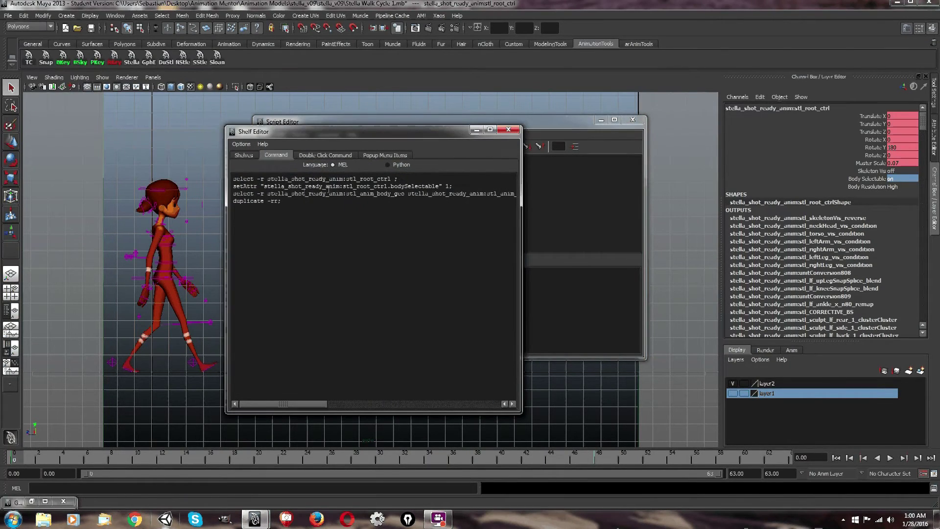
click(508, 129)
Step: Move the Script Editor off the character, limit the viewport's object display to polygons, and clear the selection
drag(352, 122, 463, 101)
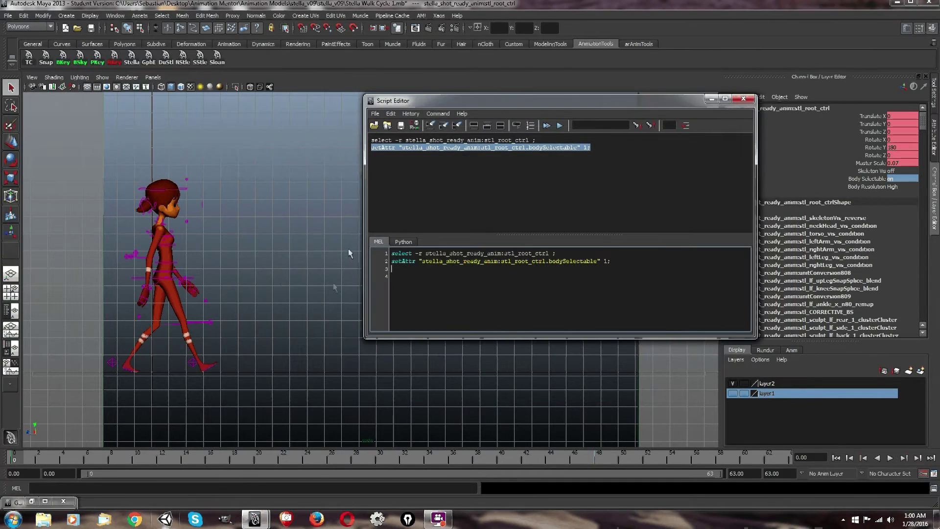
click(101, 77)
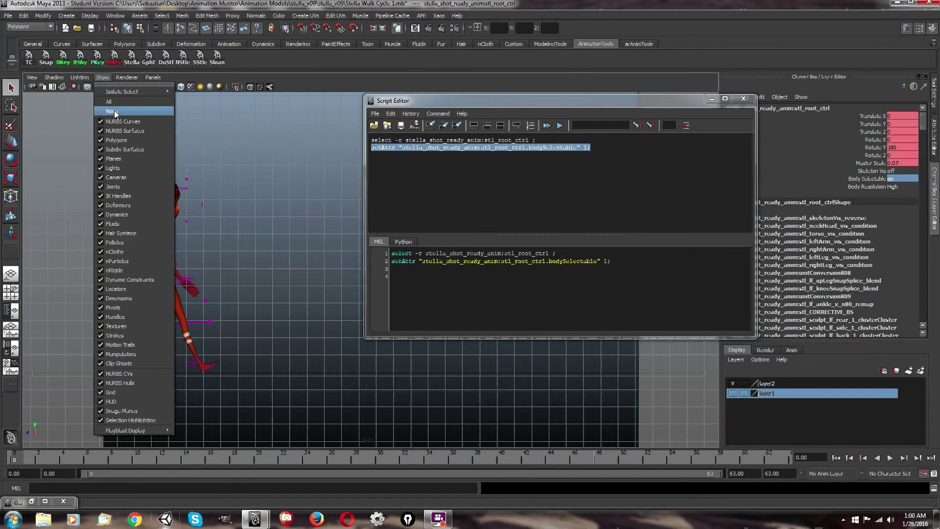
click(114, 111)
click(101, 77)
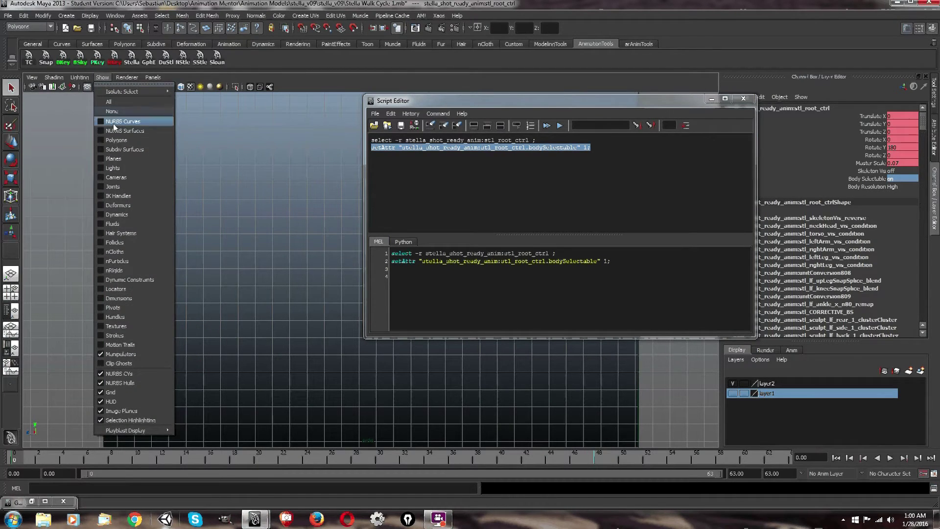
click(136, 139)
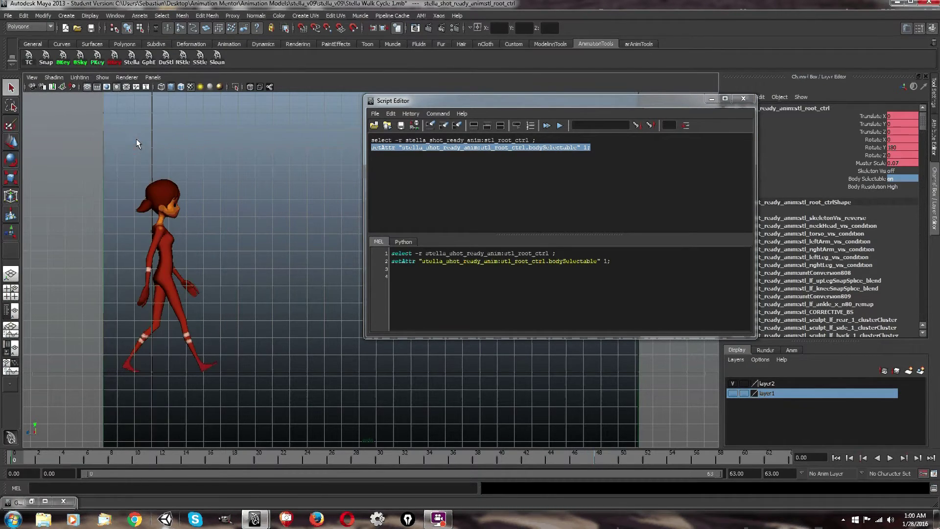
click(228, 183)
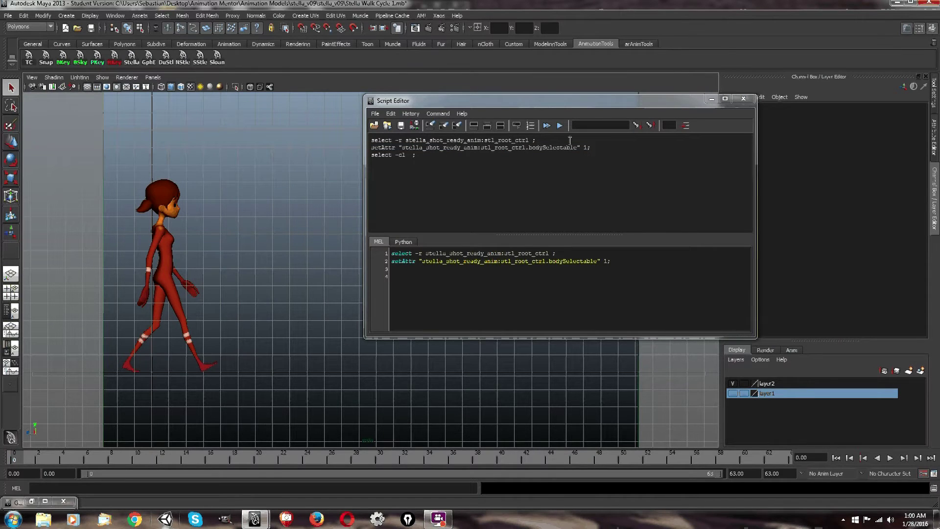
click(411, 114)
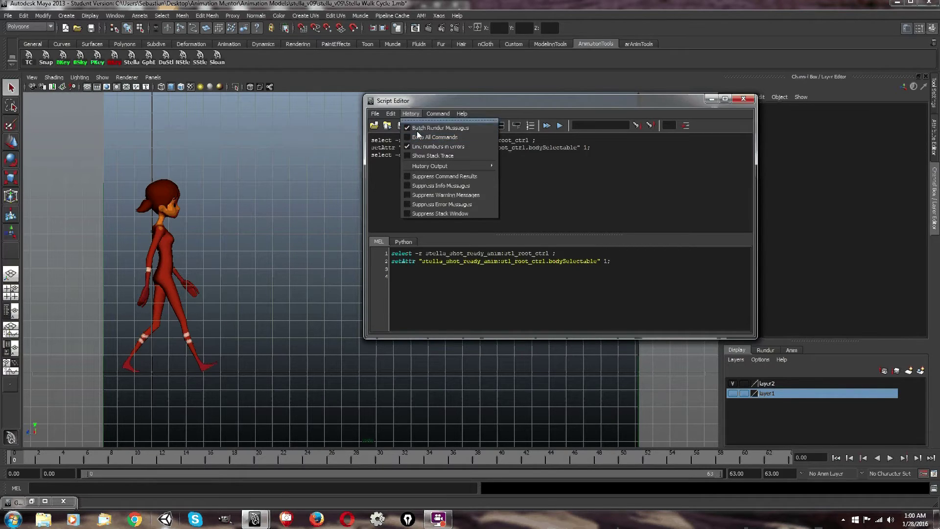
click(411, 115)
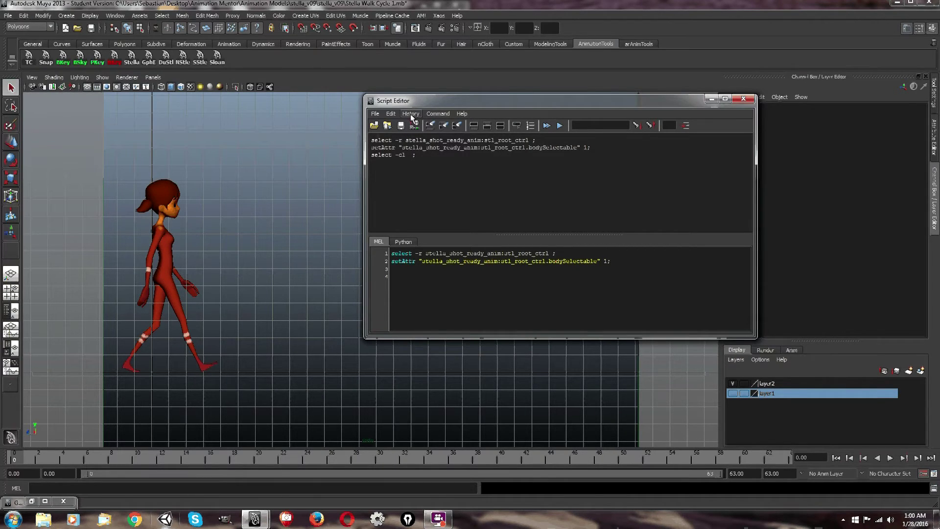
click(411, 114)
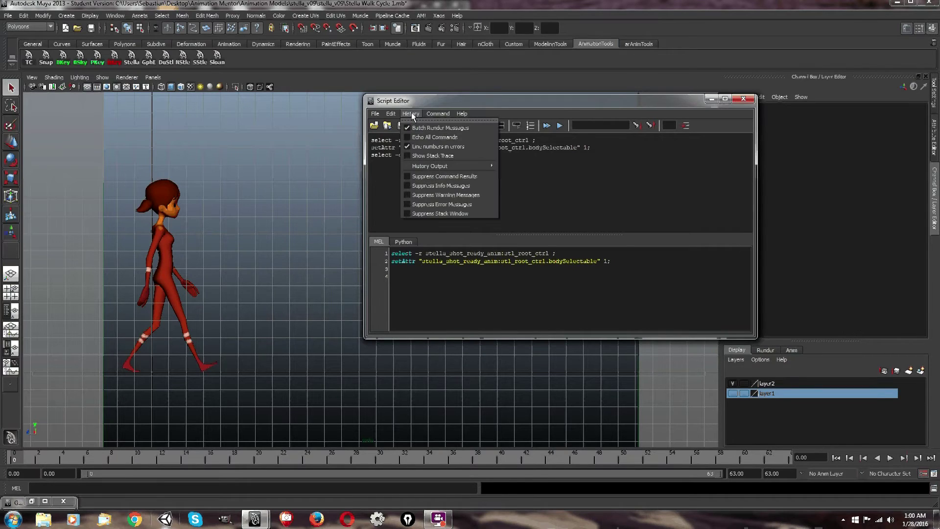
click(411, 114)
click(411, 114)
click(411, 114)
Step: Select all of the character's body meshes and copy the echoed select command onto line 3 of the MEL input
drag(104, 420, 228, 169)
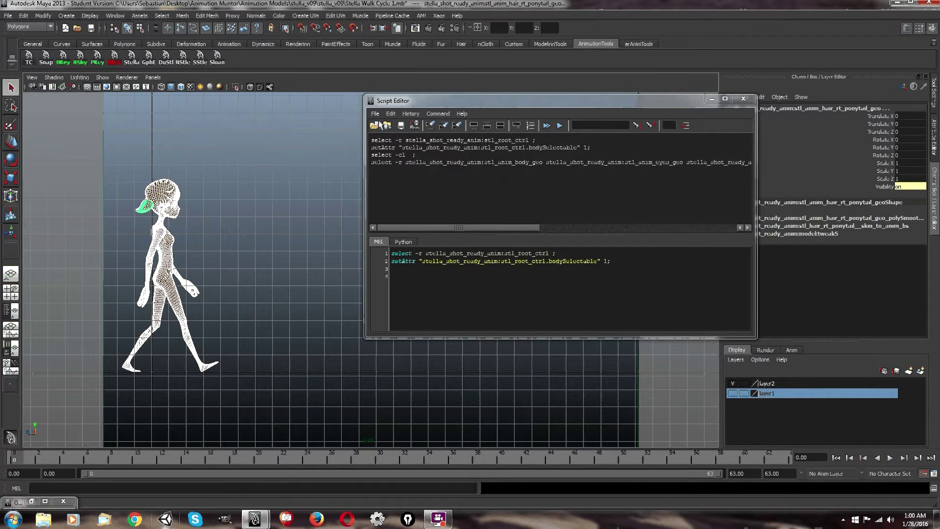
double_click(392, 163)
triple_click(431, 166)
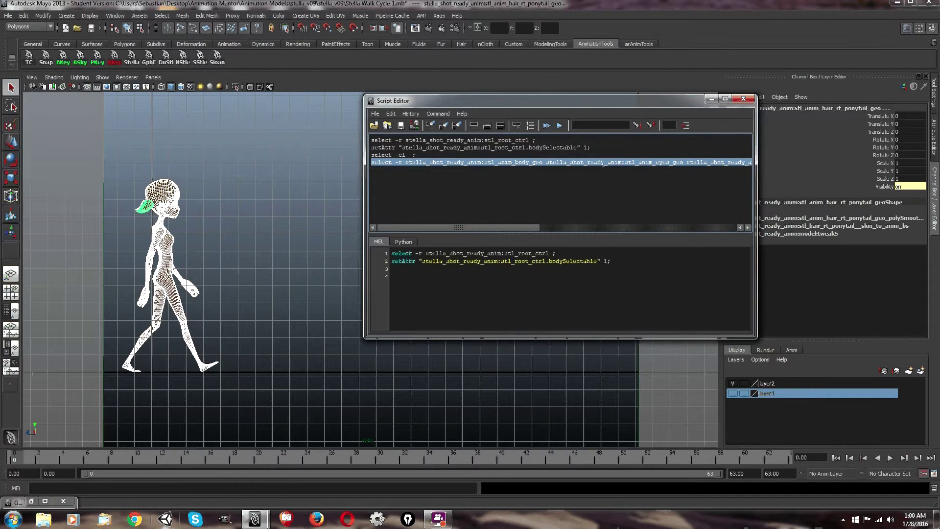
drag(541, 157, 473, 278)
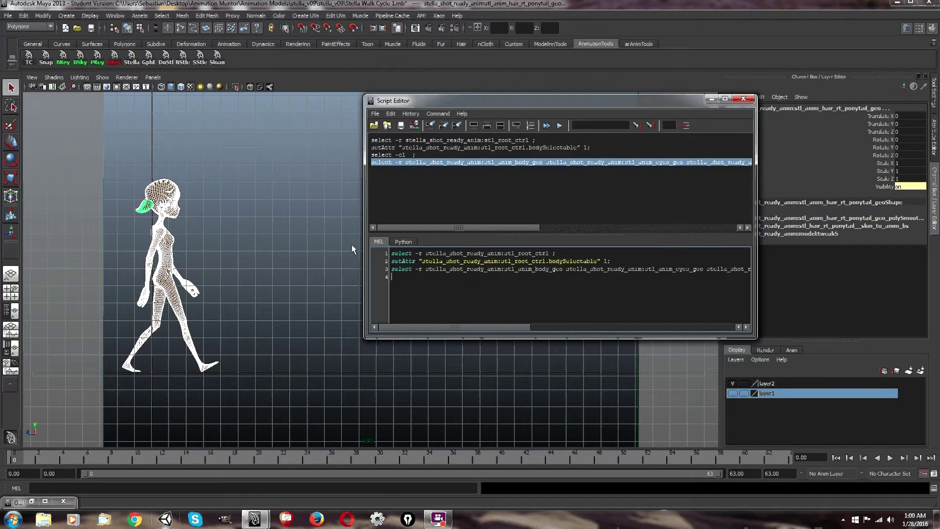
Step: Duplicate the selected meshes, copy the echoed "duplicate -rr;" command onto line 4 of the MEL input, and clear the selection
key(ctrl+d)
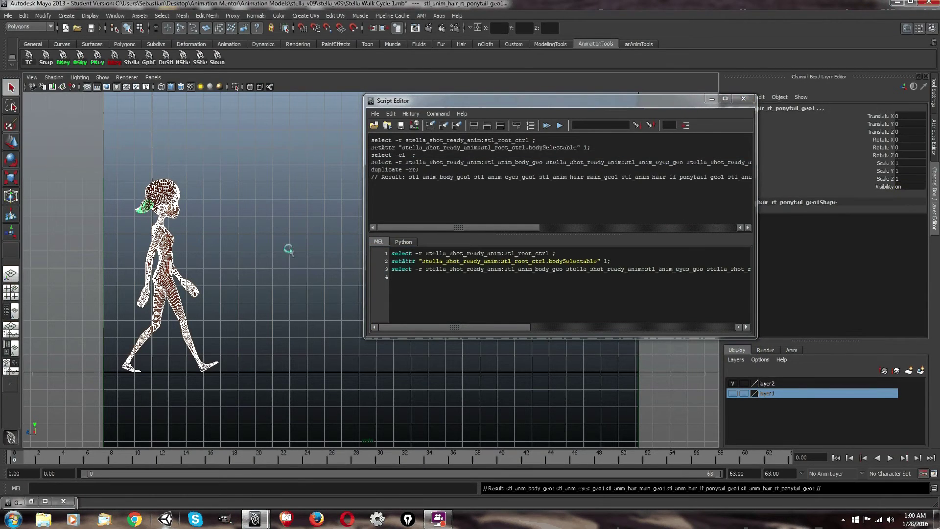
drag(424, 170, 422, 241)
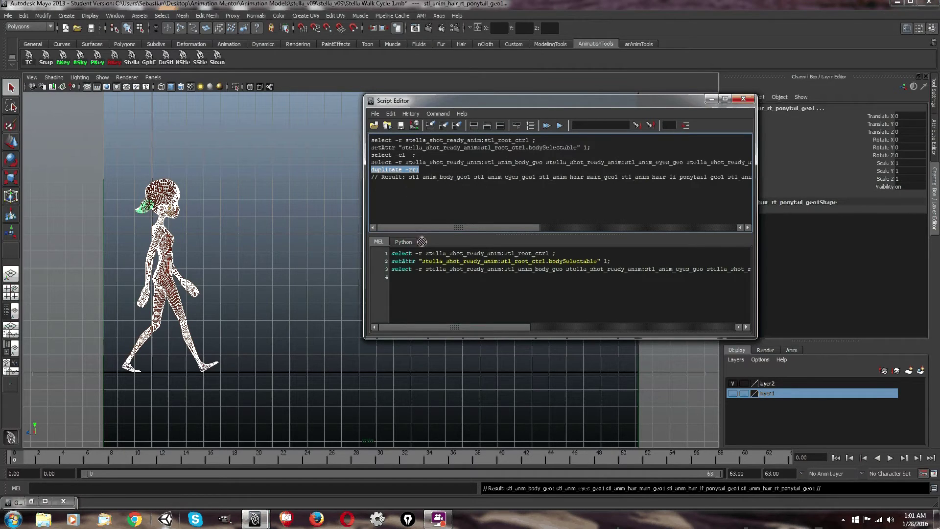
drag(397, 283, 397, 281)
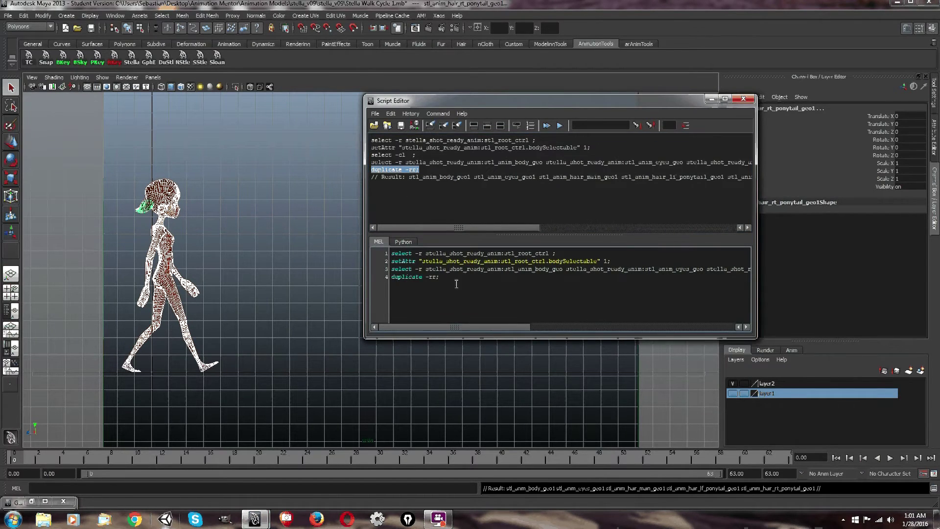
triple_click(502, 268)
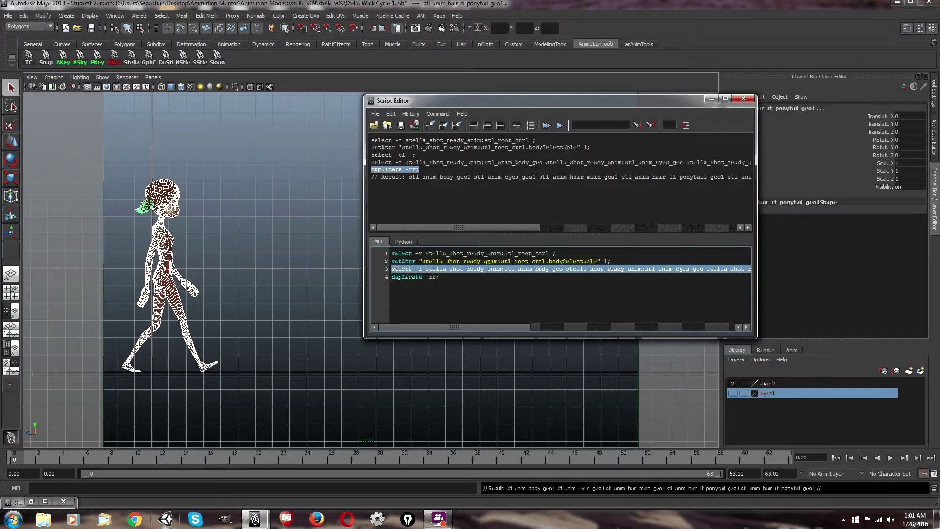
click(439, 277)
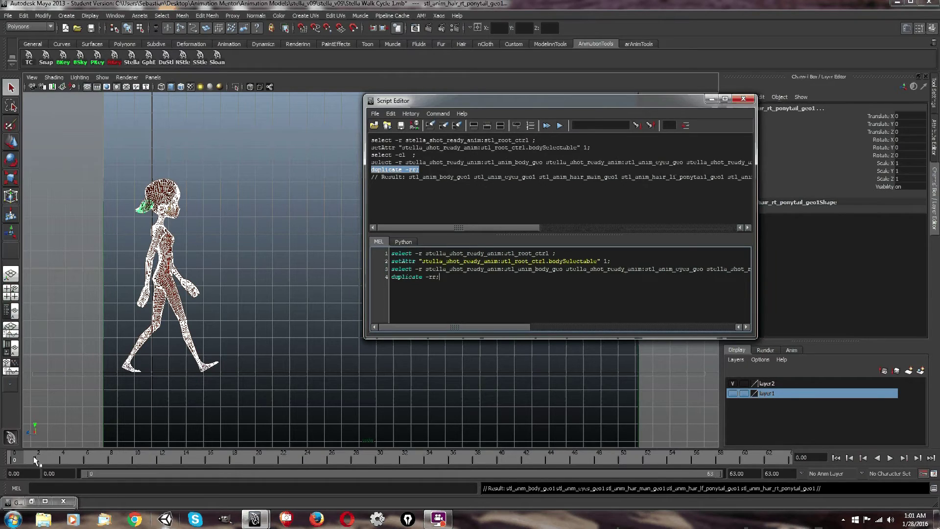
click(269, 234)
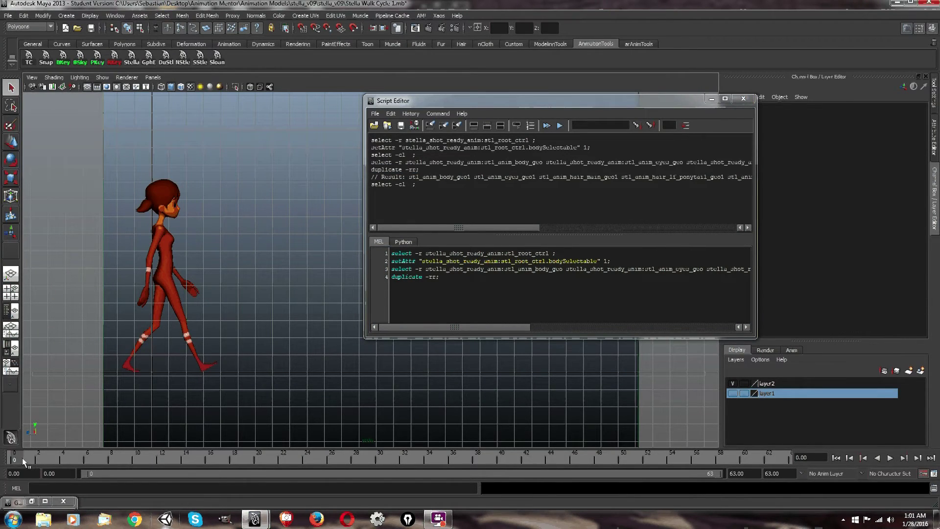
Step: Save the whole four-line MEL script as a new button on the AnimationTools shelf and minimize the Script Editor
click(453, 283)
key(ctrl+a)
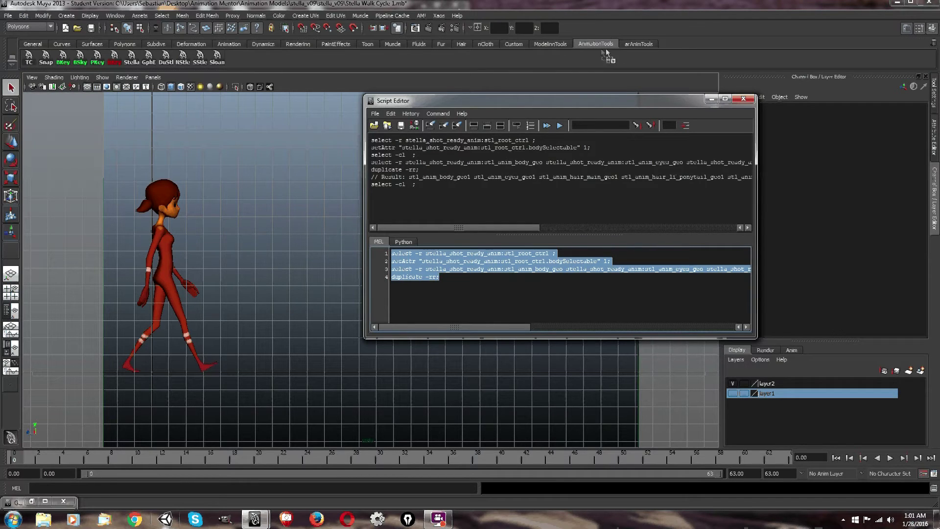
middle_drag(603, 44, 349, 62)
middle_drag(258, 56, 240, 57)
click(710, 100)
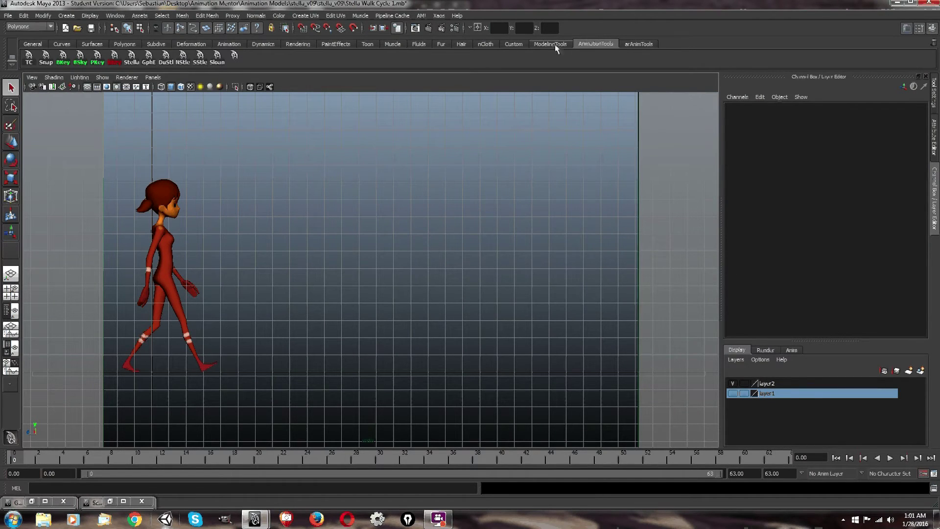
click(12, 64)
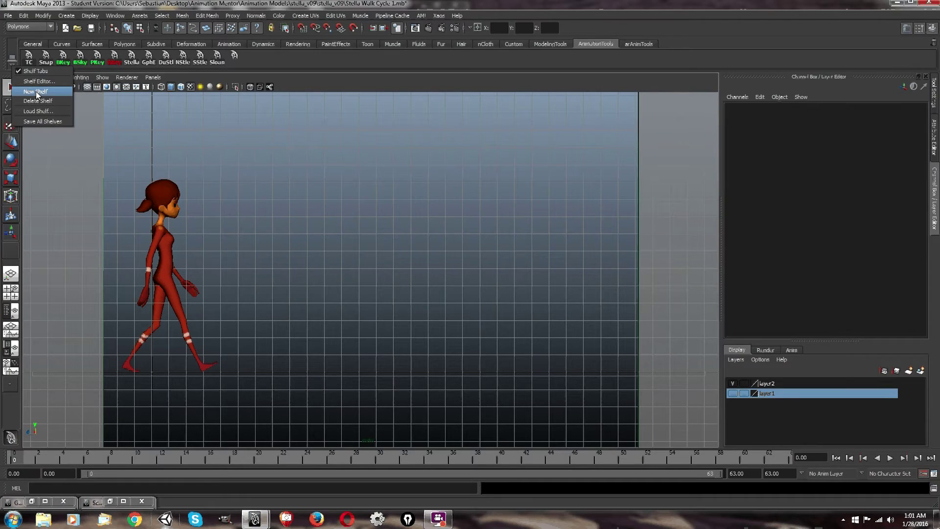
click(358, 2)
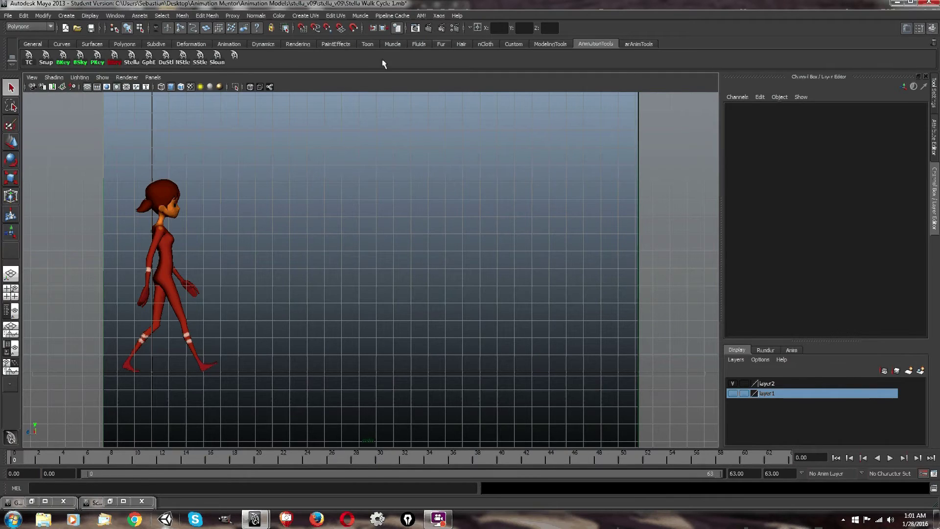
right_click(232, 59)
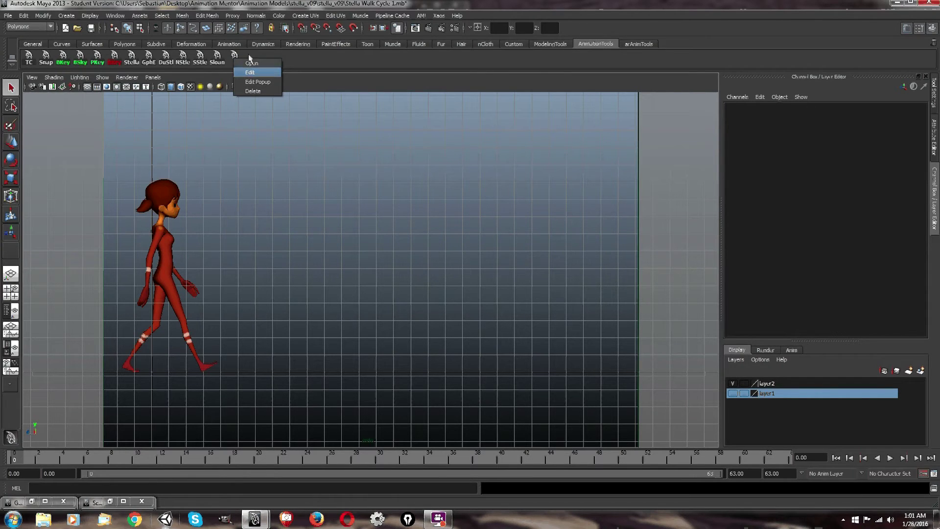
click(249, 55)
Step: Delete the duplicated character meshes and set the viewport to show all object types
key(alt+v)
key(alt+v)
drag(236, 164, 85, 395)
key(Delete)
key(alt+shift+v)
click(103, 78)
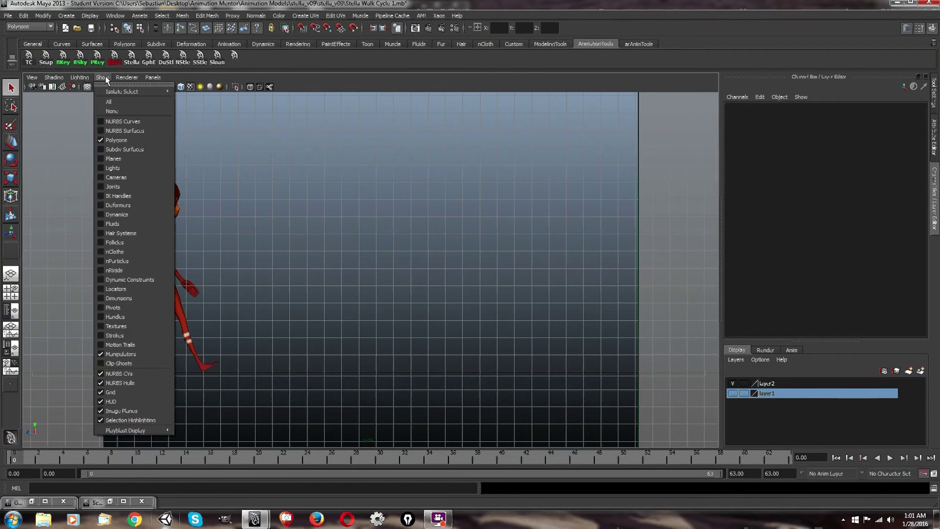
click(116, 103)
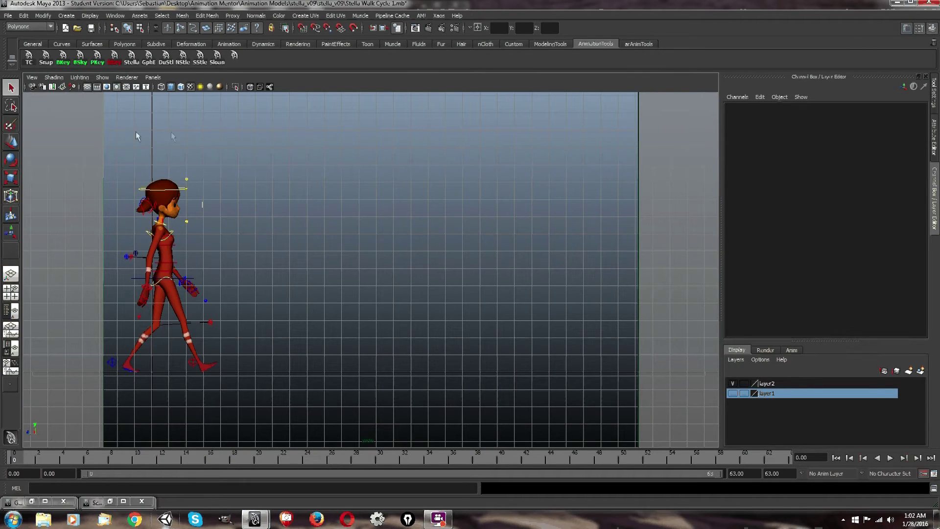
Step: Set Body Selectable to off on the character's root control and clear the selection
click(168, 255)
click(260, 232)
click(233, 57)
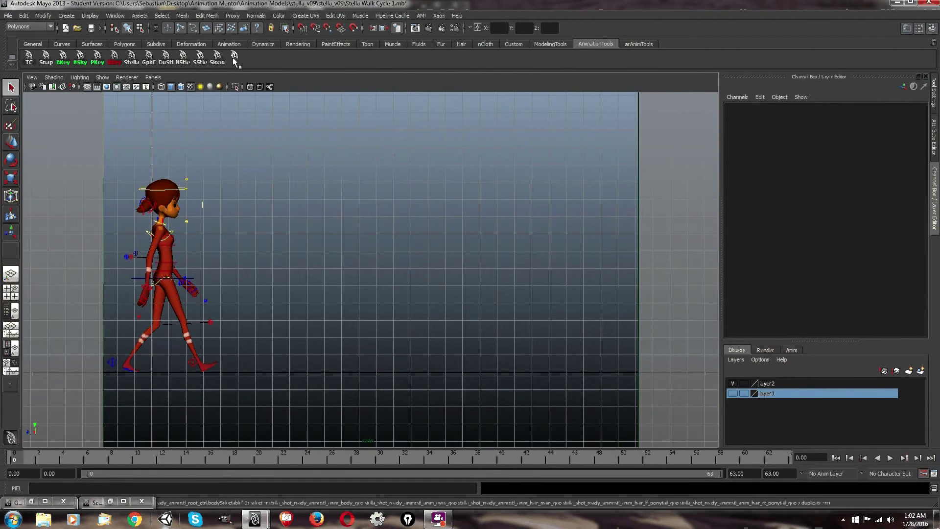
click(170, 255)
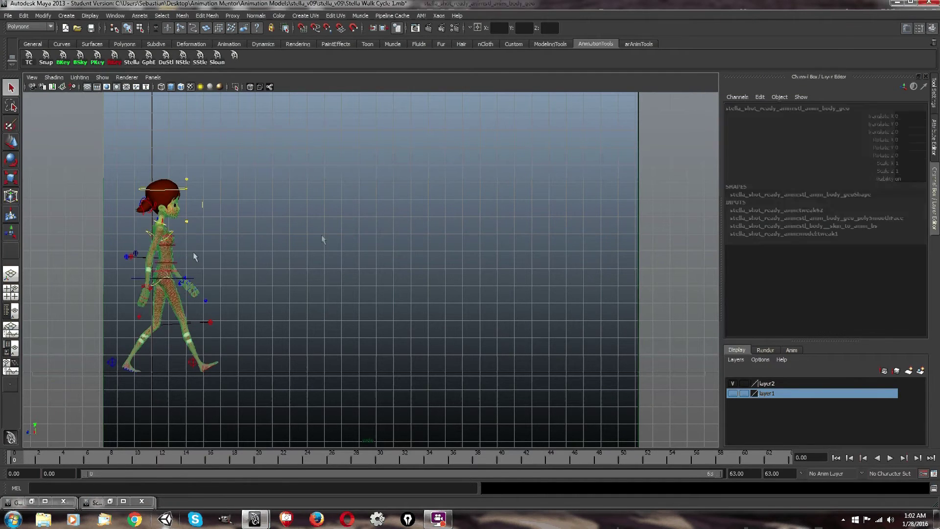
click(186, 368)
drag(175, 357, 176, 399)
double_click(899, 179)
key(Return)
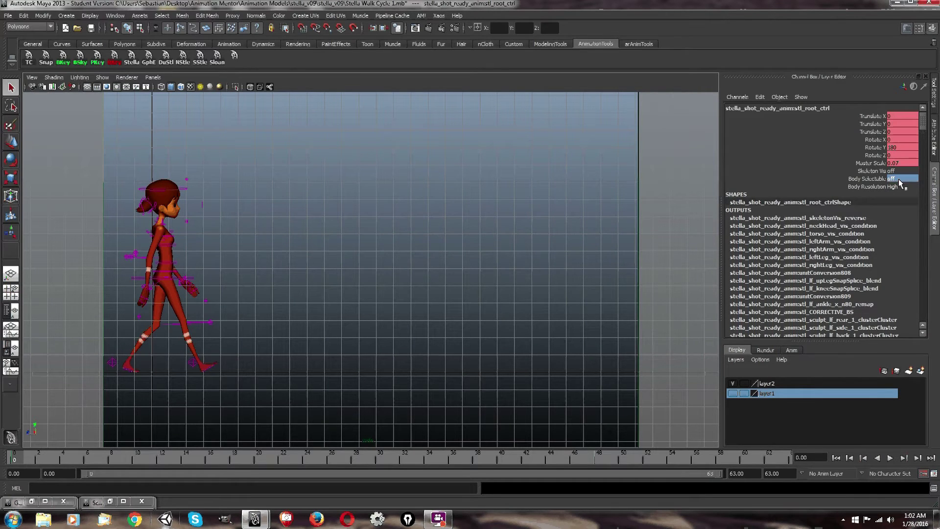
click(211, 313)
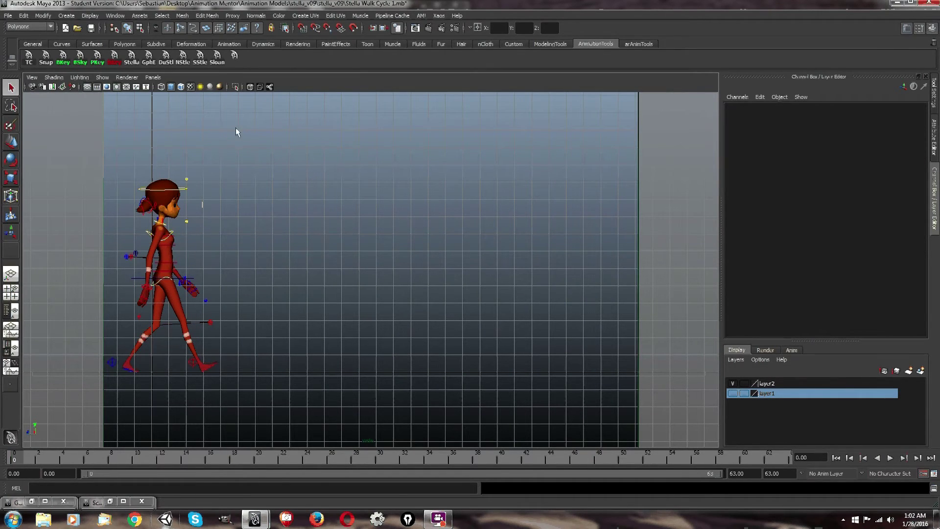
Step: Run the new shelf script at frame 0 to duplicate the body, and move the current time to frame 17
click(235, 55)
drag(20, 457, 223, 457)
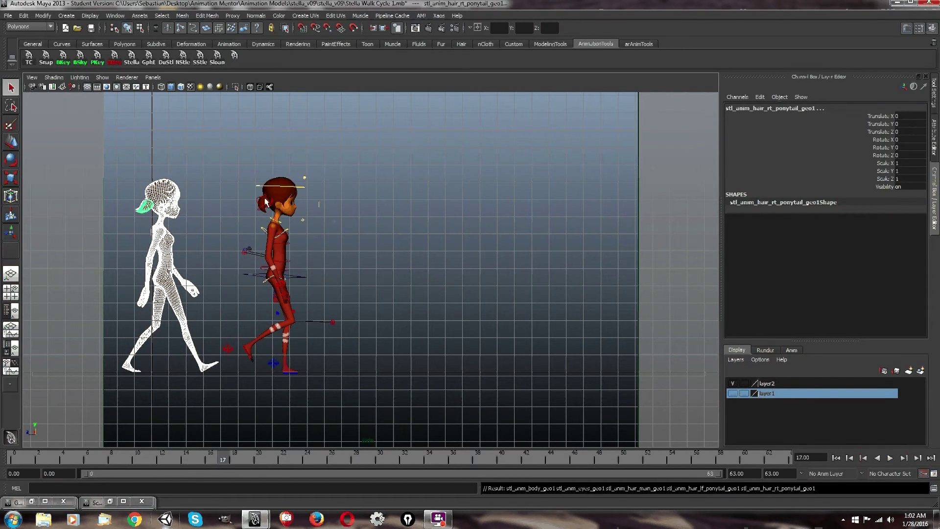
Step: Inspect the static duplicate by selecting its meshes, move the current time to frame 21, and clear the selection
click(305, 255)
click(278, 250)
click(161, 243)
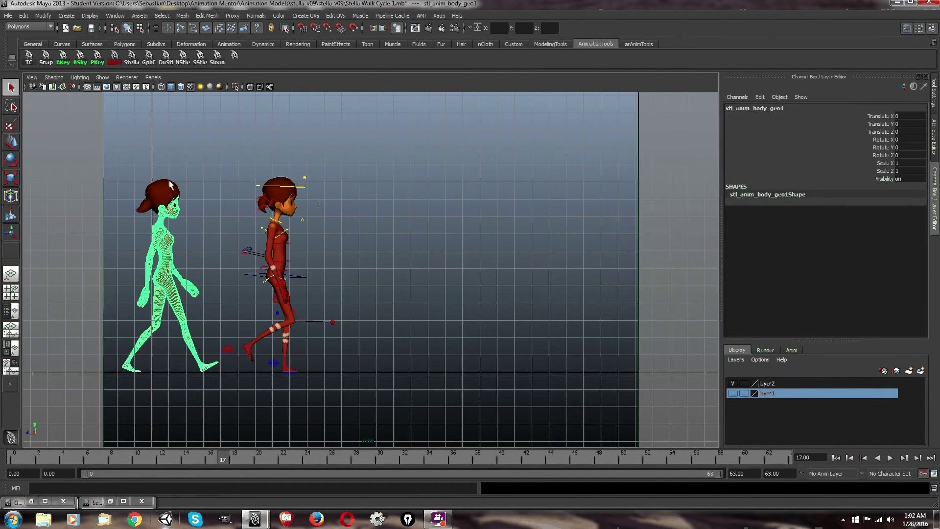
click(361, 214)
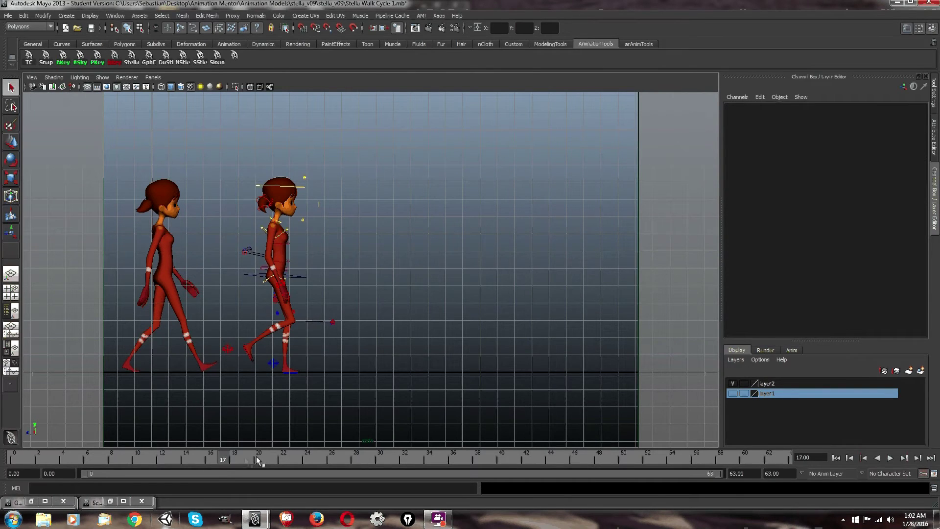
drag(160, 454, 275, 455)
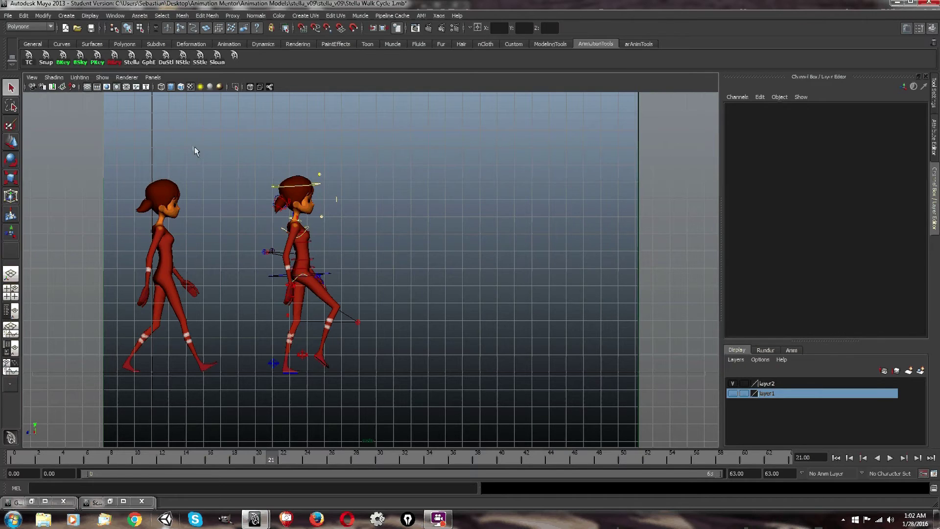
drag(227, 143, 103, 381)
click(226, 150)
Step: Look at the MEL command stored in the NStle shelf button and close the Shelf Editor
right_click(191, 61)
click(197, 78)
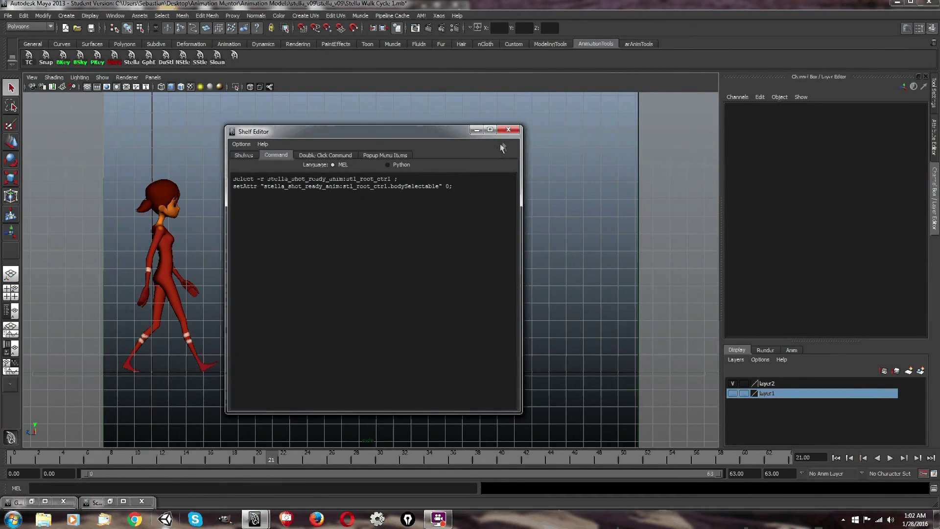
click(508, 129)
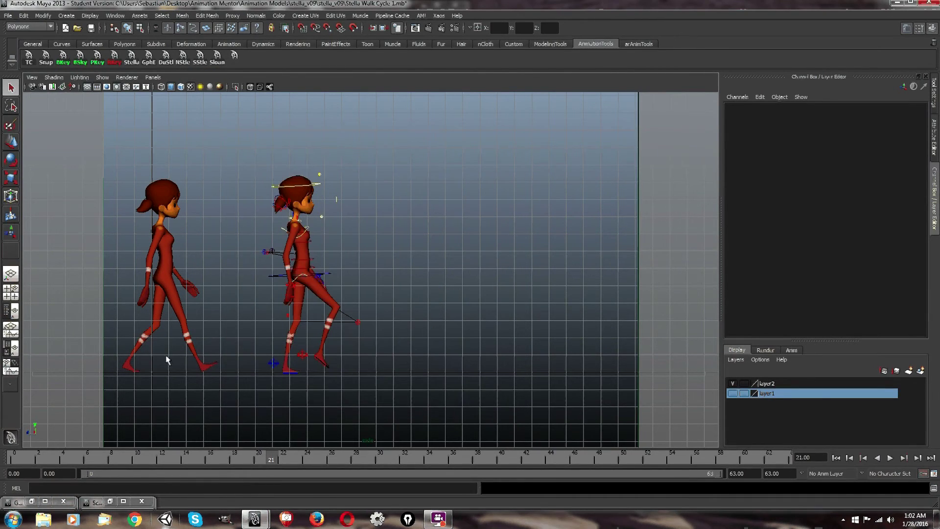
Step: Reopen the Script Editor away from the characters and clear both its history and its MEL input
click(111, 501)
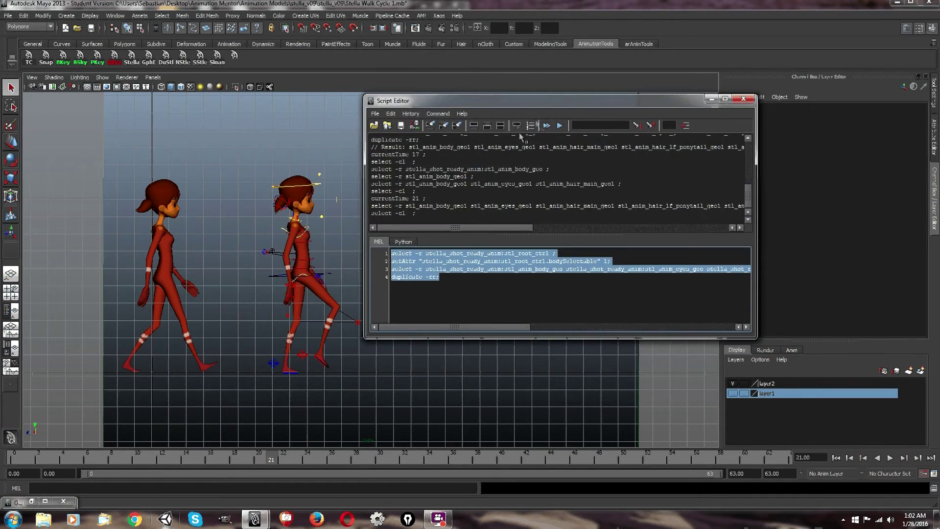
drag(513, 104, 627, 139)
click(505, 148)
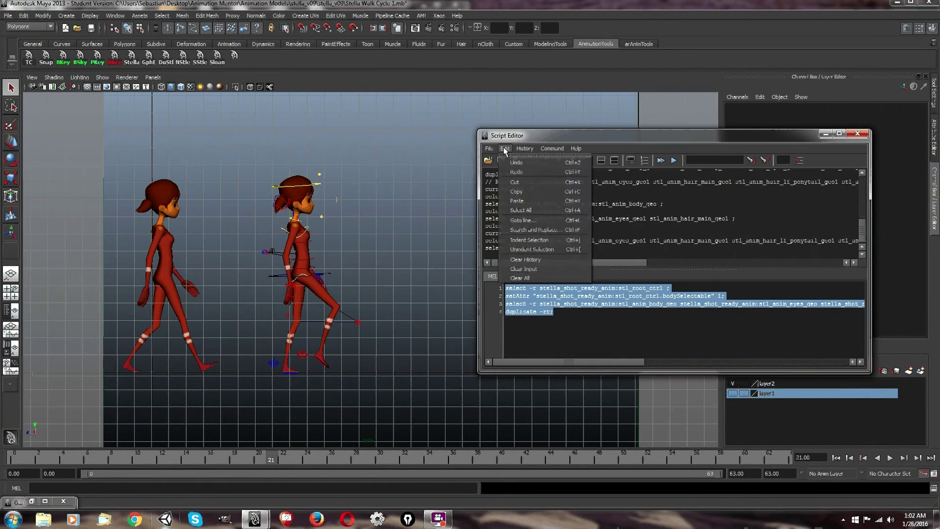
click(547, 258)
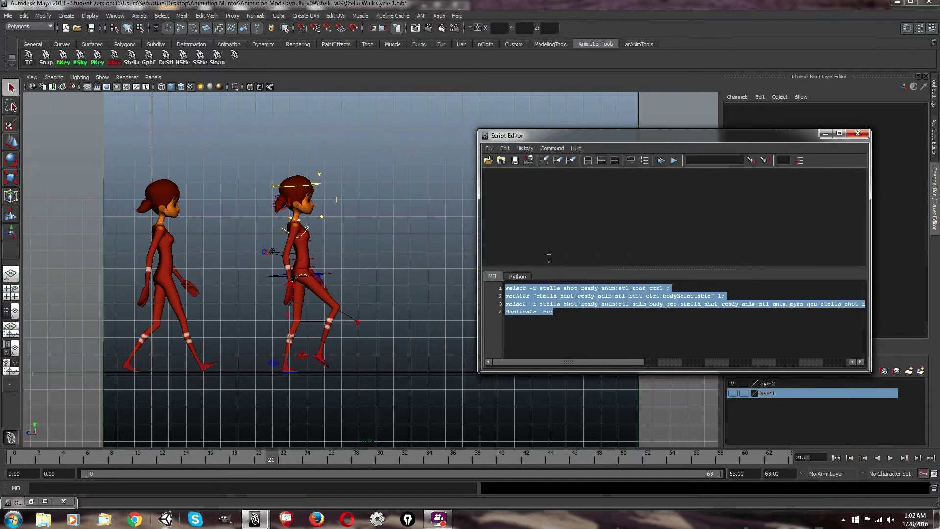
click(505, 148)
click(544, 266)
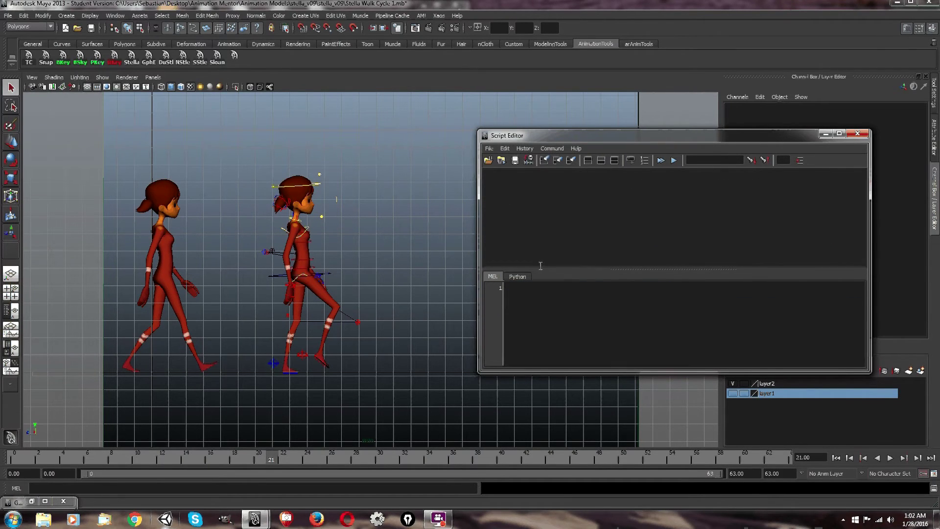
Step: Select the character's root control and set its Body Selectable attribute to off, with the Script Editor echoing the commands
drag(234, 315, 166, 412)
drag(706, 136, 581, 136)
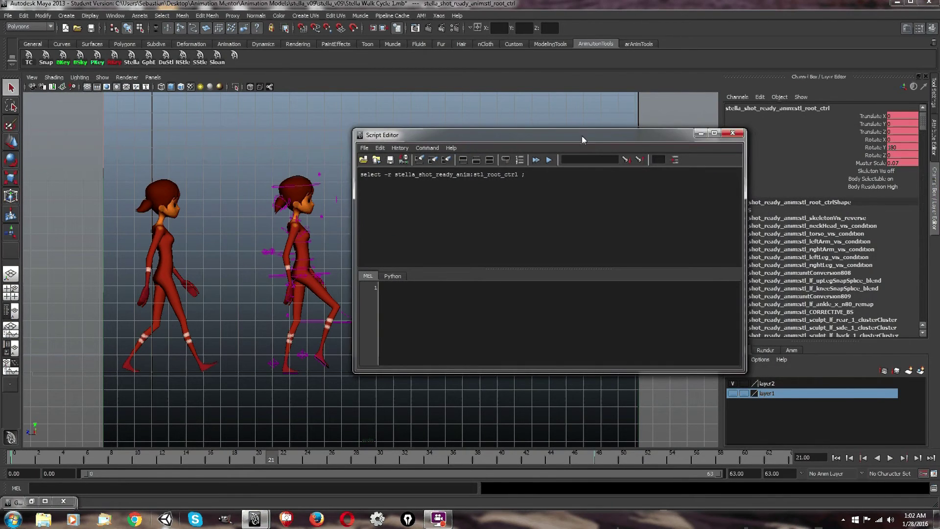
double_click(897, 178)
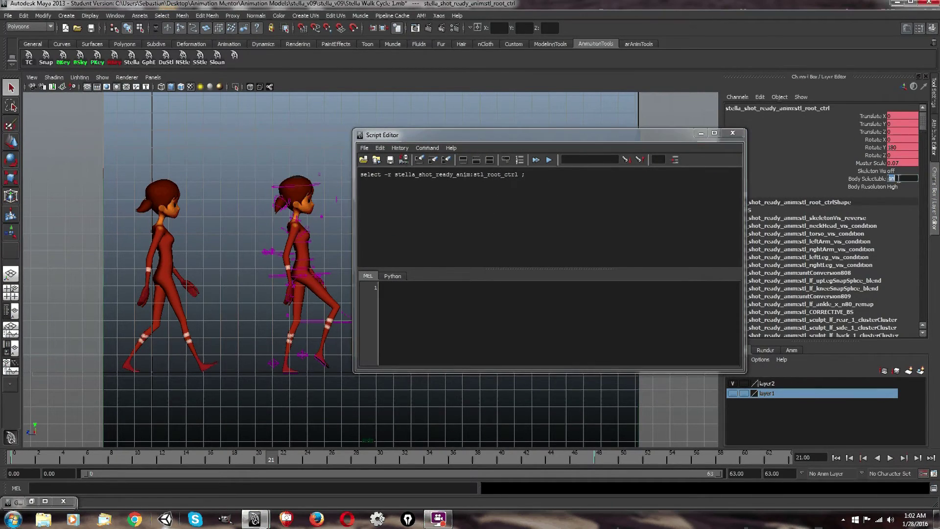
text(off)
key(Return)
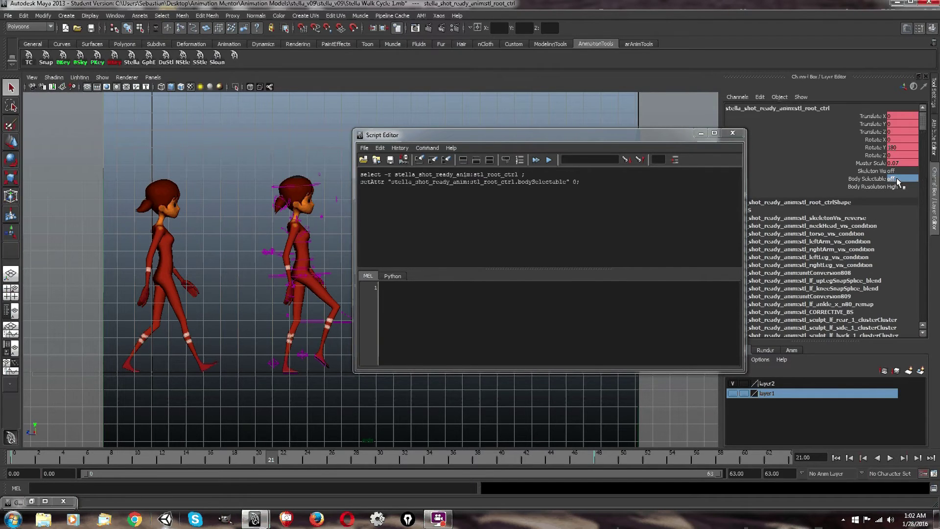
Step: Copy the echoed root-control select and bodySelectable 0 setAttr commands into the MEL input and select both lines
drag(583, 182, 396, 297)
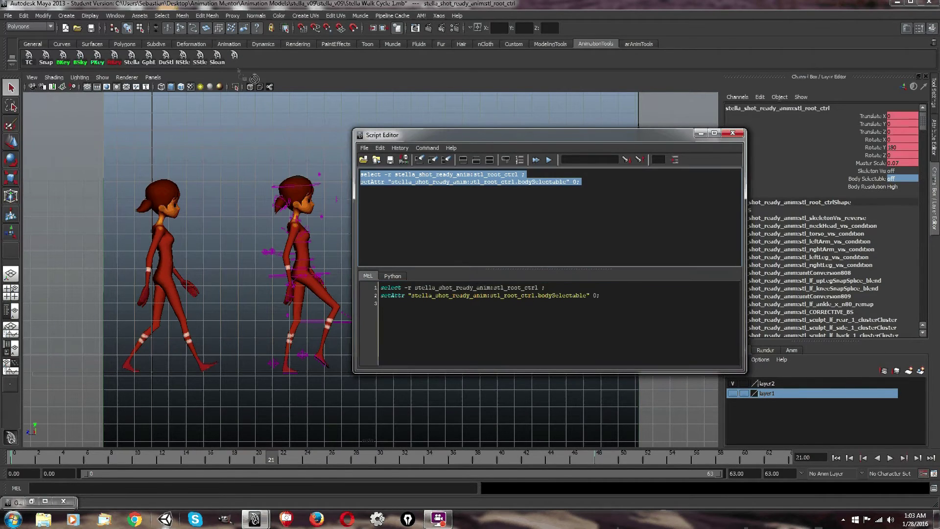
click(397, 307)
drag(620, 296, 297, 263)
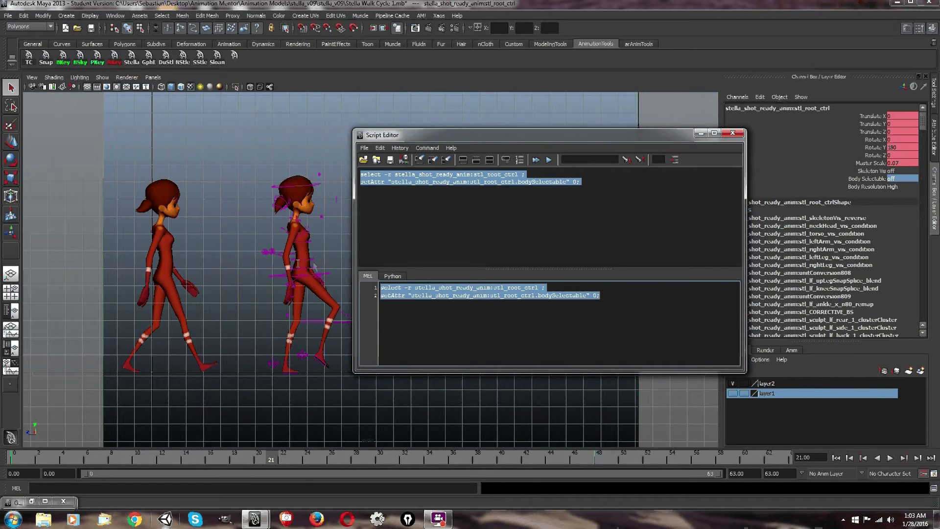
Step: Store the two selected root-control MEL lines as a new AnimationTools shelf button, minimize the Script Editor and clear the selection
drag(416, 289, 254, 57)
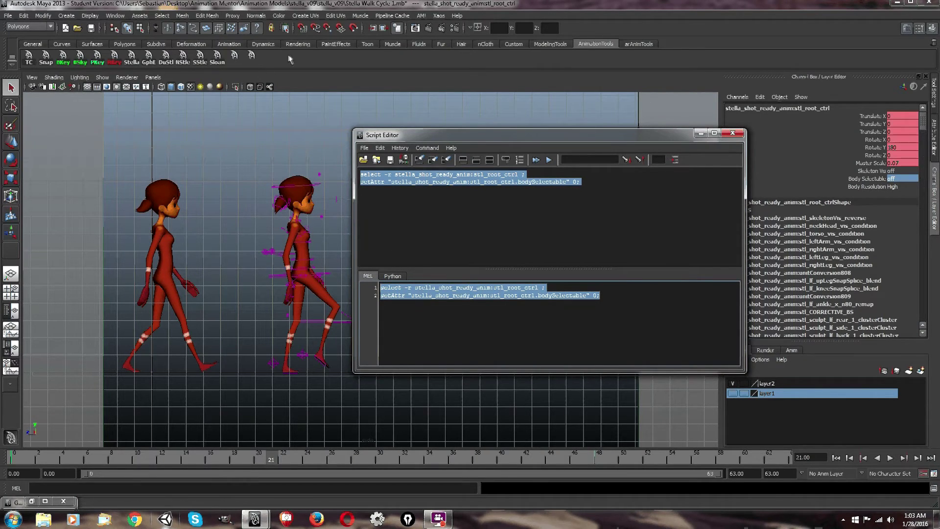
click(700, 133)
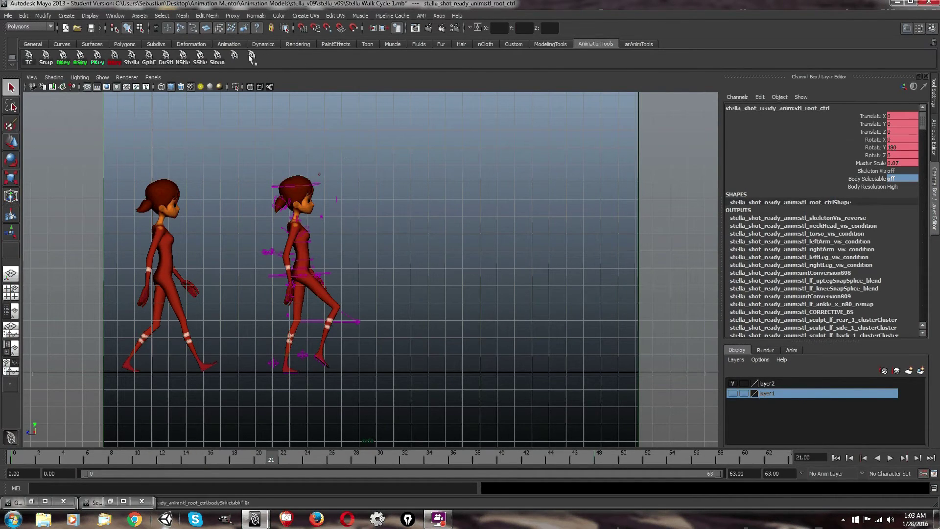
click(163, 243)
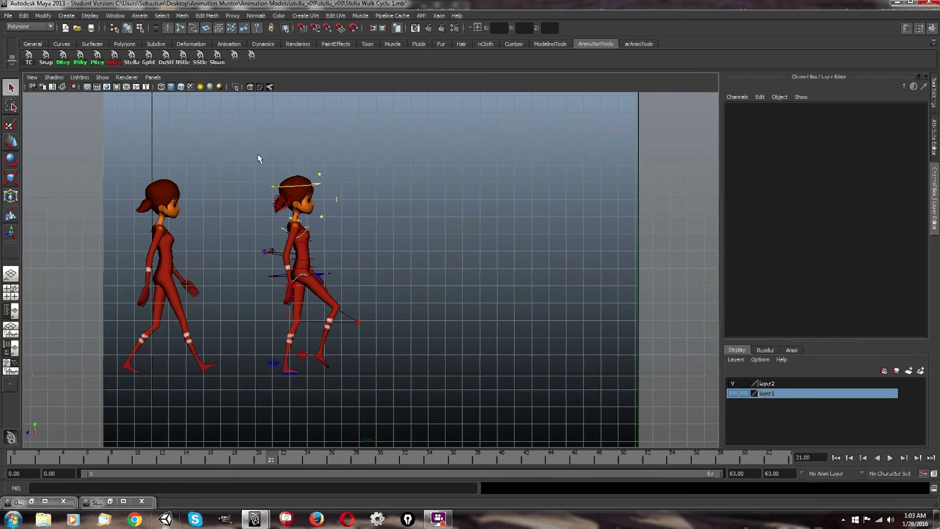
Step: Duplicate the character's body meshes at frame 21 with the duplicate shelf button and move the timeline to frame 36
click(238, 56)
click(238, 56)
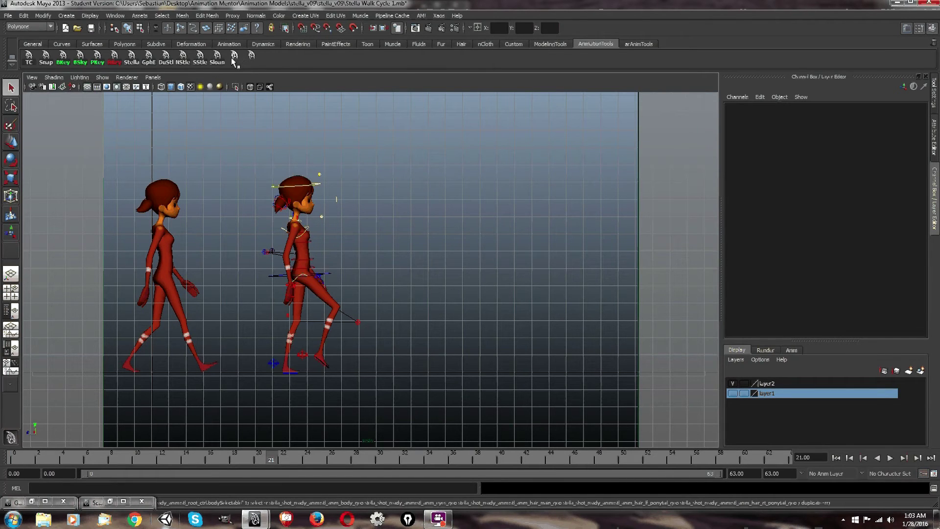
drag(319, 457, 453, 457)
Step: Check that the middle duplicate can be selected, then run the bodySelectable 0 shelf button and clear the selection
click(451, 158)
click(301, 236)
click(373, 119)
click(252, 57)
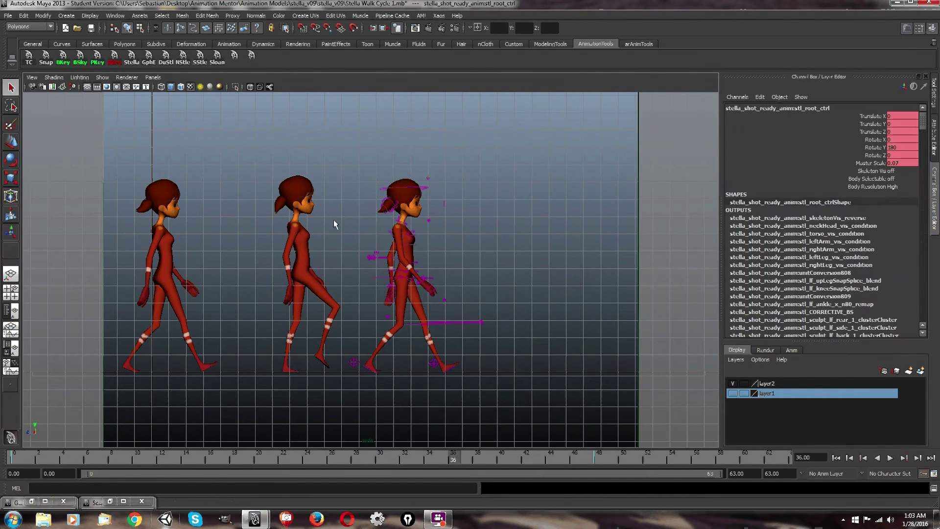
click(273, 259)
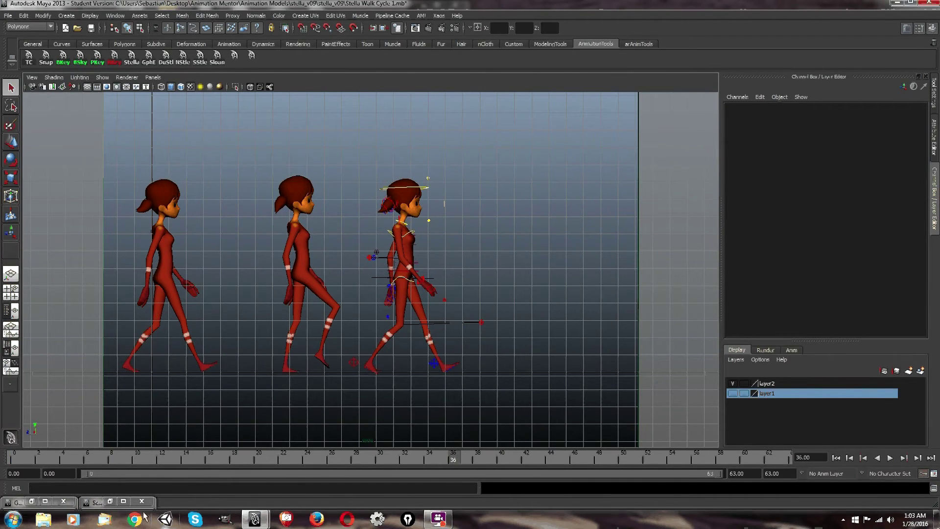
Step: Restore the Script Editor, change the bodySelectable value in the MEL input to 1, and move the window clear of the characters
click(109, 501)
click(596, 296)
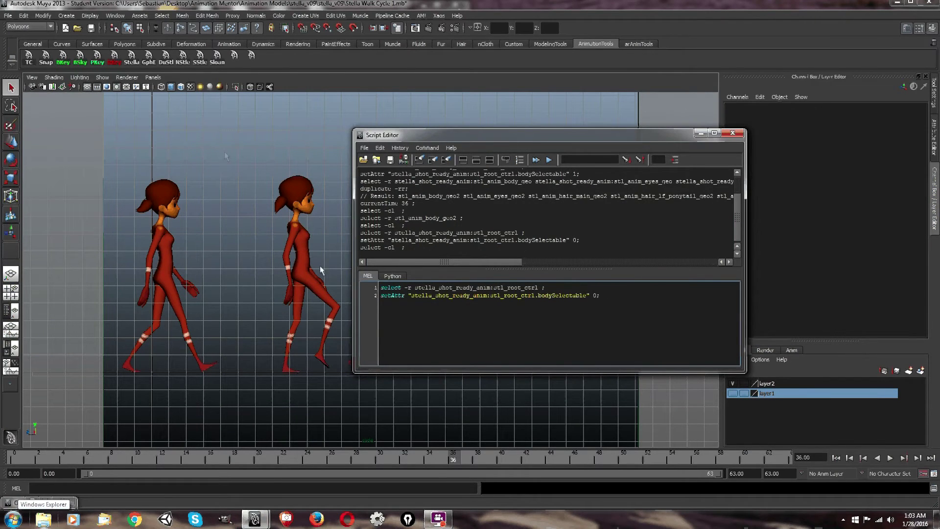
key(BackSpace)
text(1)
drag(618, 296, 264, 261)
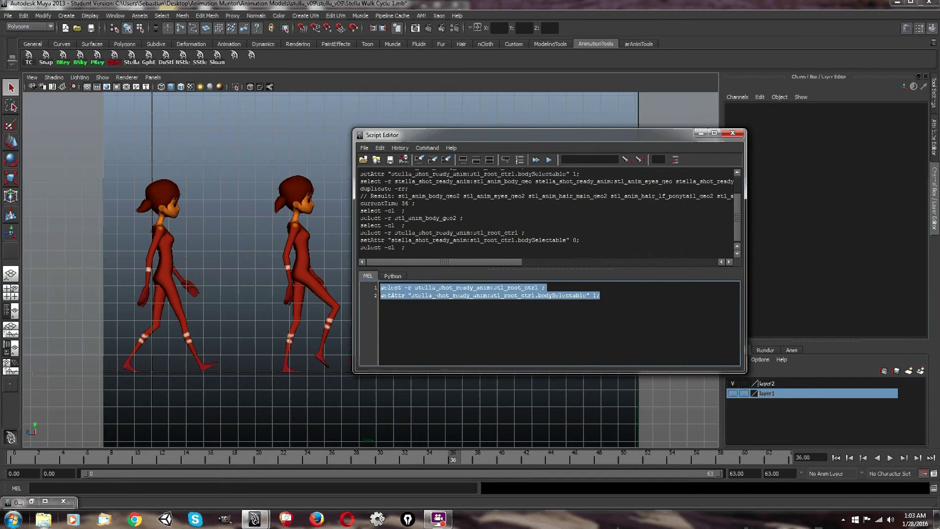
drag(504, 136, 671, 136)
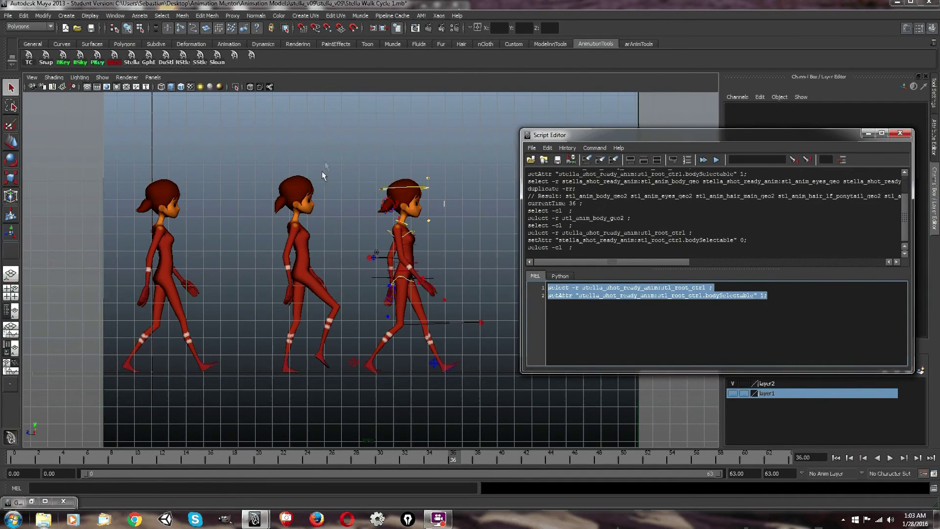
drag(339, 169, 226, 293)
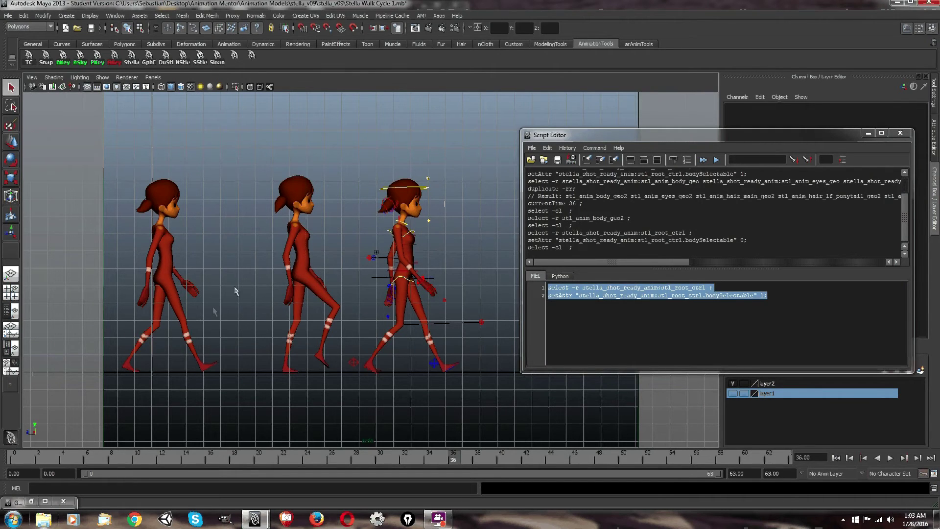
Step: Store the select and bodySelectable 1 lines as another shelf button and run it
click(763, 296)
drag(772, 298, 540, 287)
middle_drag(568, 296, 269, 55)
click(267, 57)
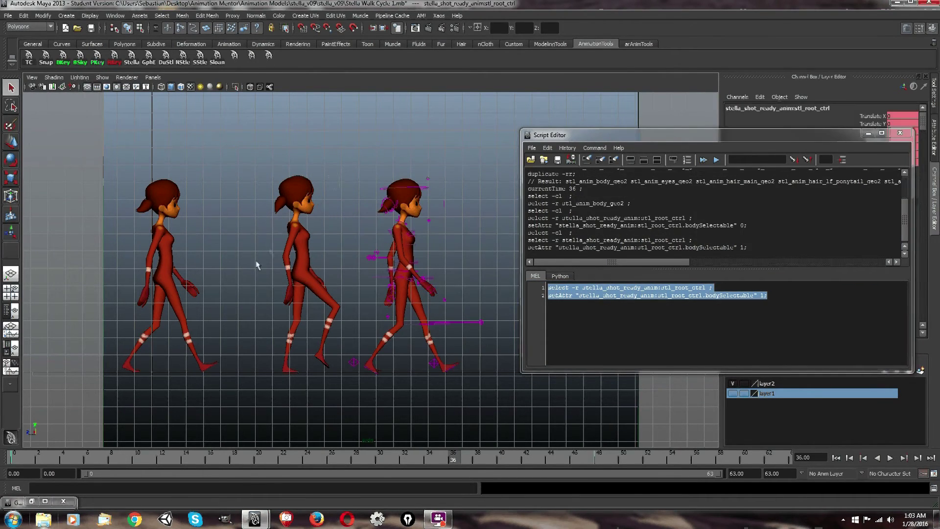
Step: Test a box selection of the middle duplicate, clear it, and close the Script Editor
drag(255, 262, 323, 184)
click(281, 139)
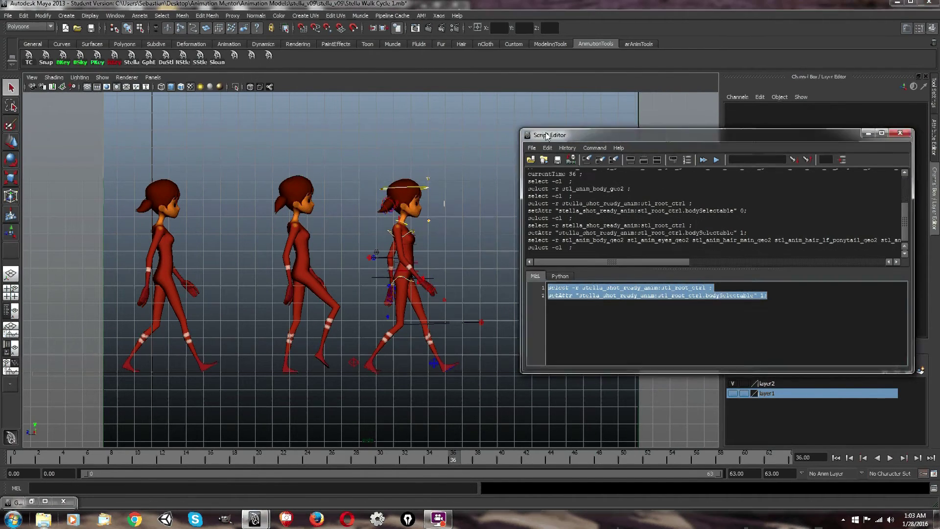
drag(612, 135, 306, 130)
click(487, 287)
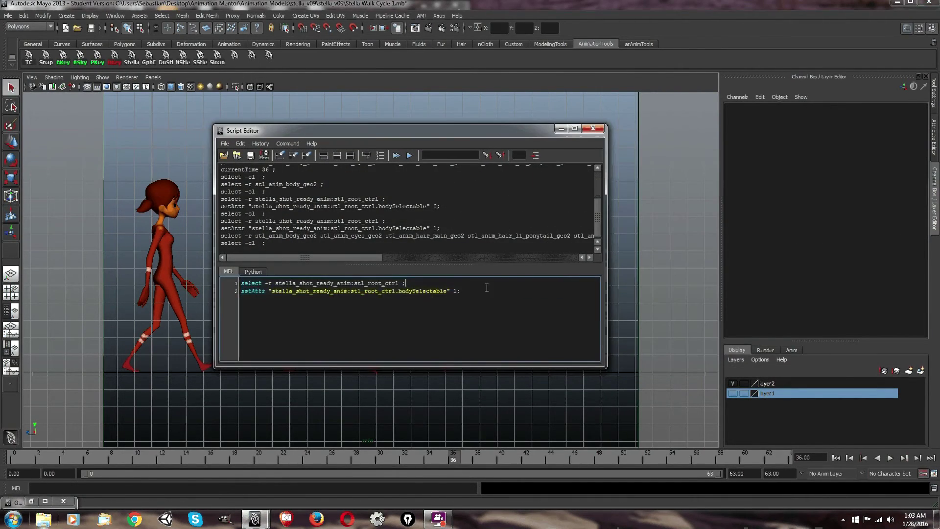
click(600, 130)
Step: Open the unlabeled duplicate button in the Shelf Editor, review its command and set its icon label to DuStl
right_click(237, 60)
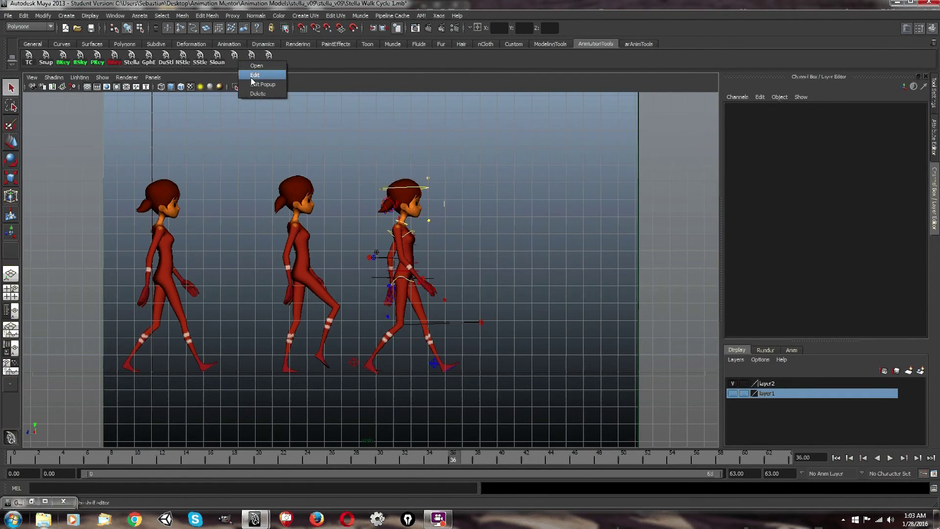
click(254, 75)
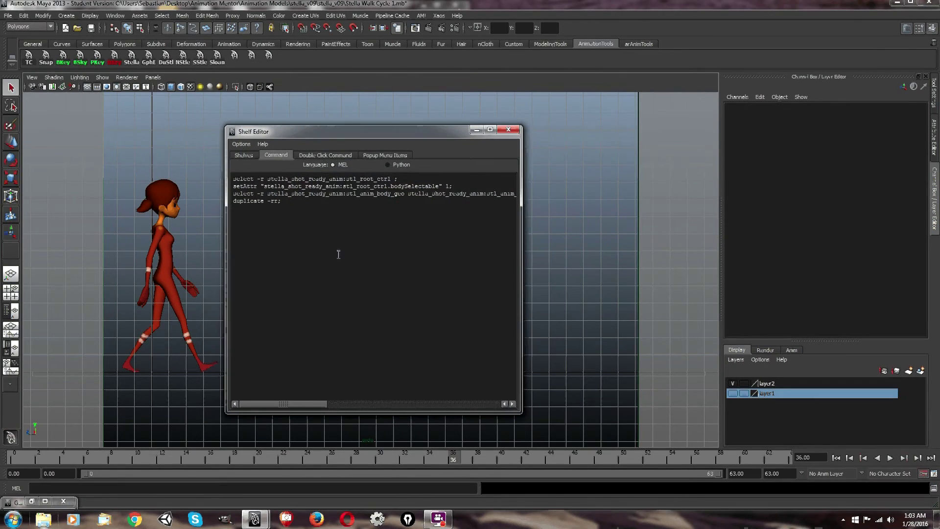
key(ctrl+a)
click(329, 208)
click(248, 154)
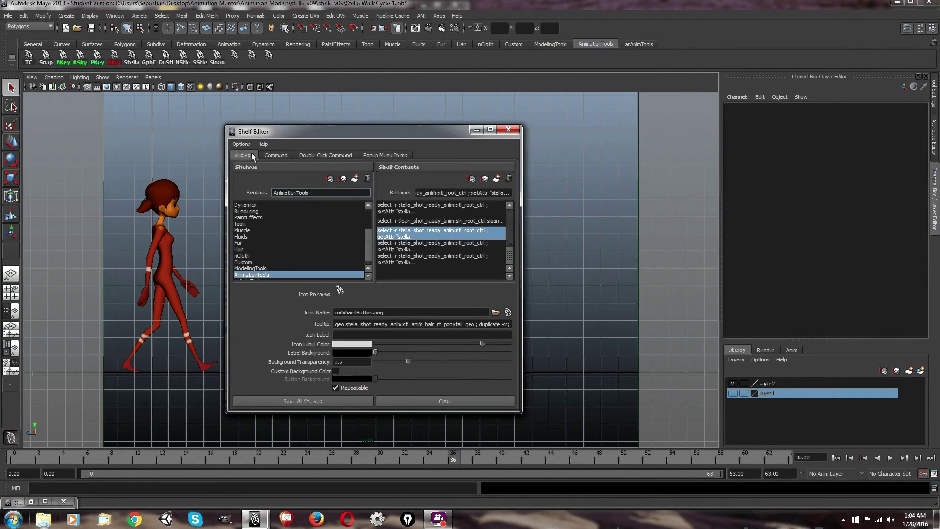
click(341, 334)
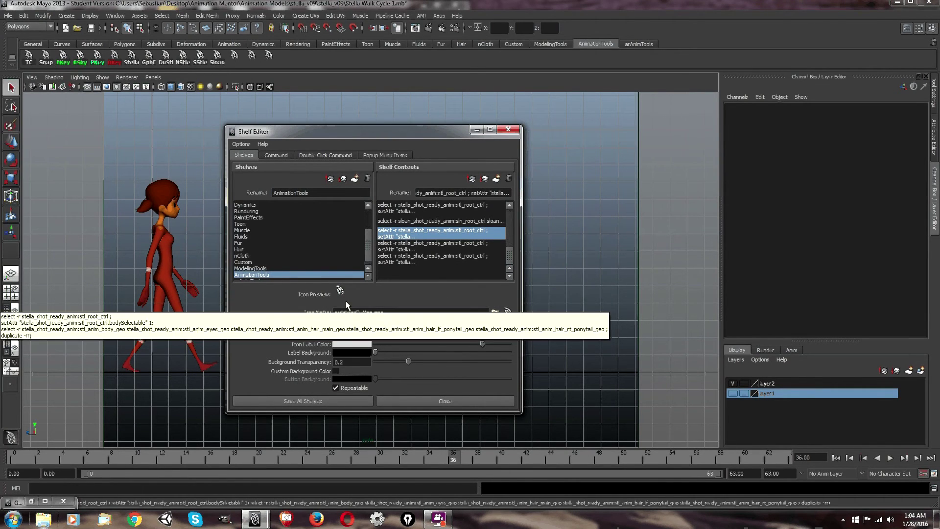
text(DuStl)
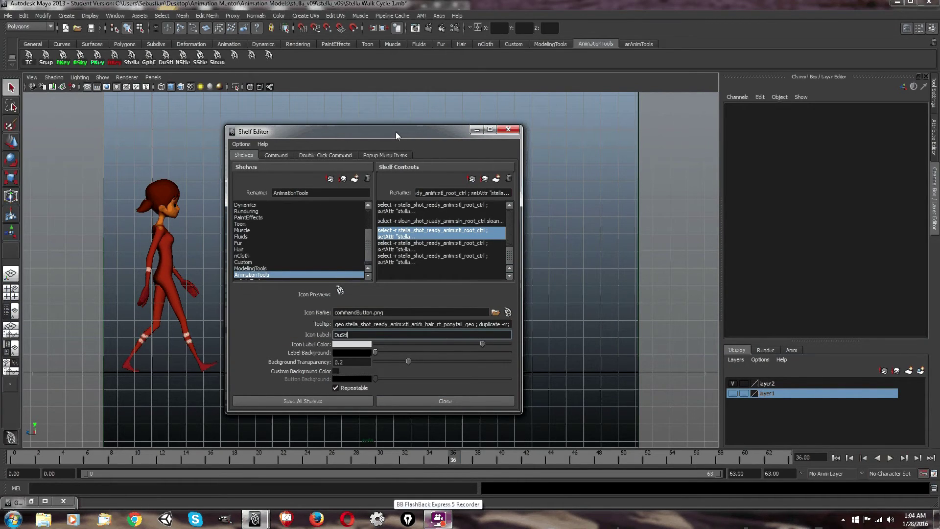
Step: Replace the DuStl button's tooltip with a short description of duplicating the character and save all shelves
triple_click(413, 324)
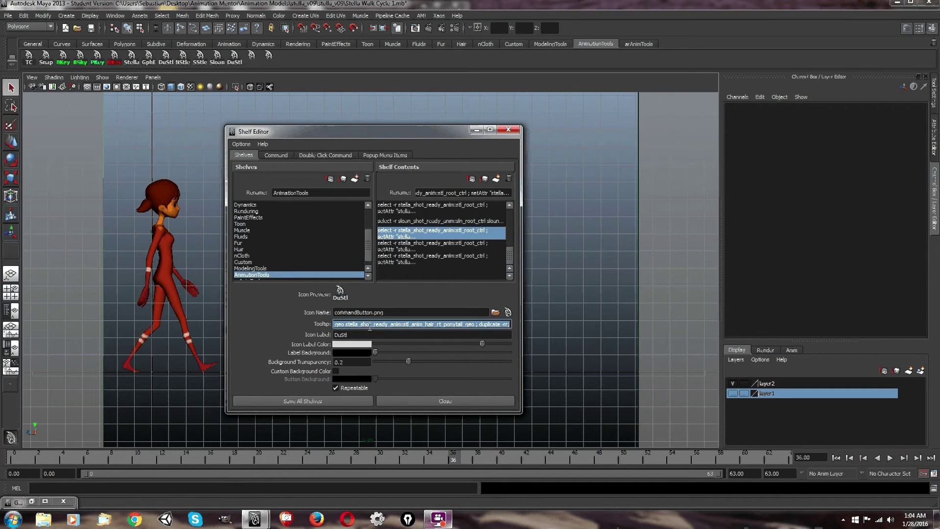
key(BackSpace)
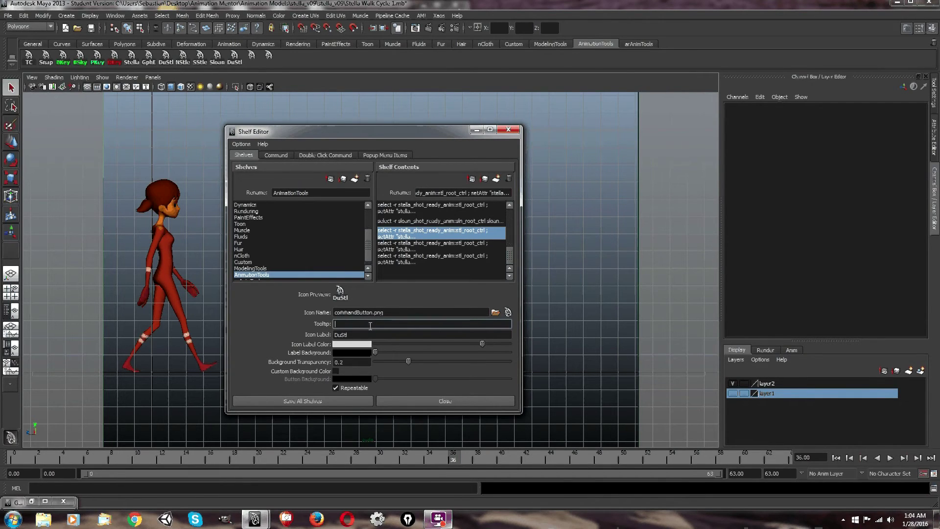
text(cate Stella)
click(356, 400)
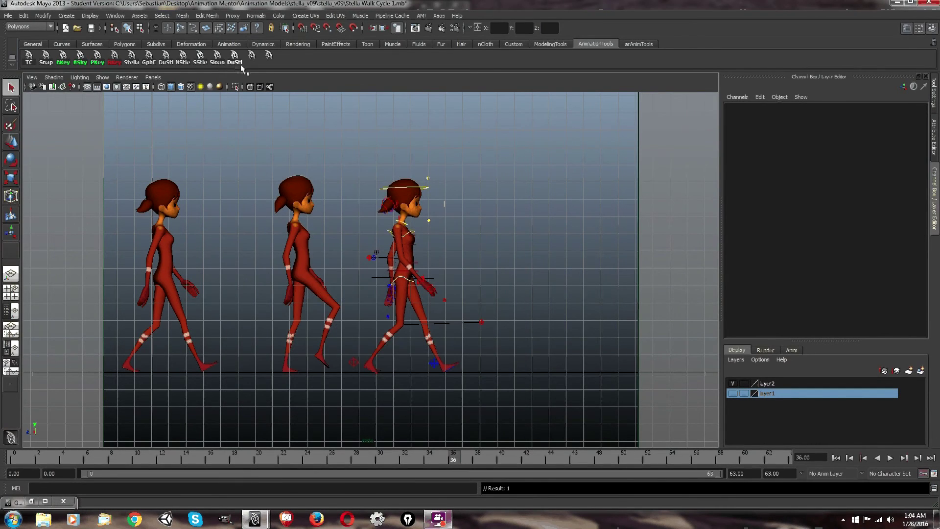
Step: Open the bodySelectable 0 button in the Shelf Editor, clear its tooltip and set its icon label to SStle
right_click(252, 55)
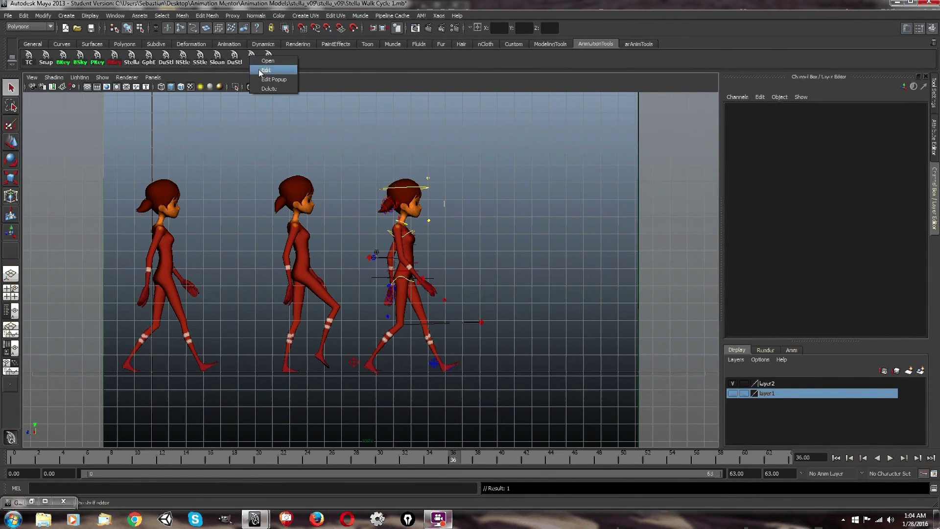
click(258, 69)
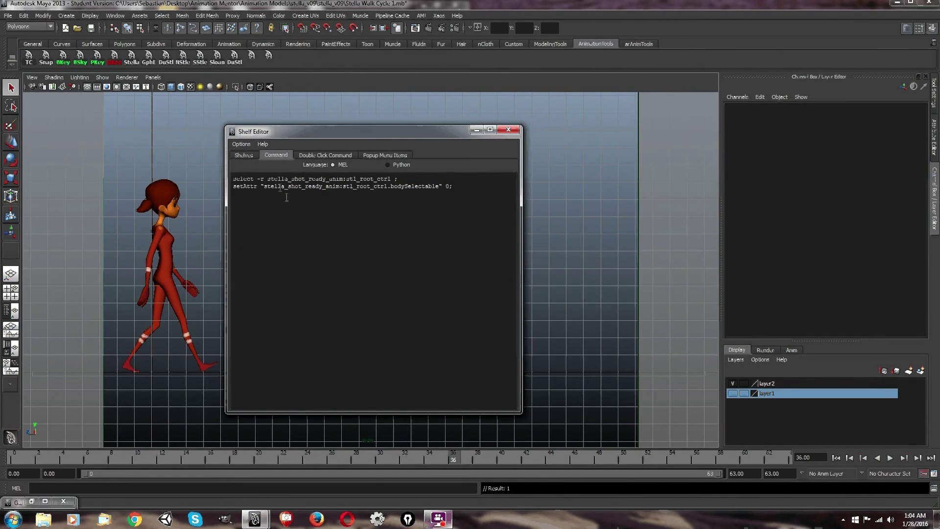
click(244, 154)
triple_click(400, 325)
key(BackSpace)
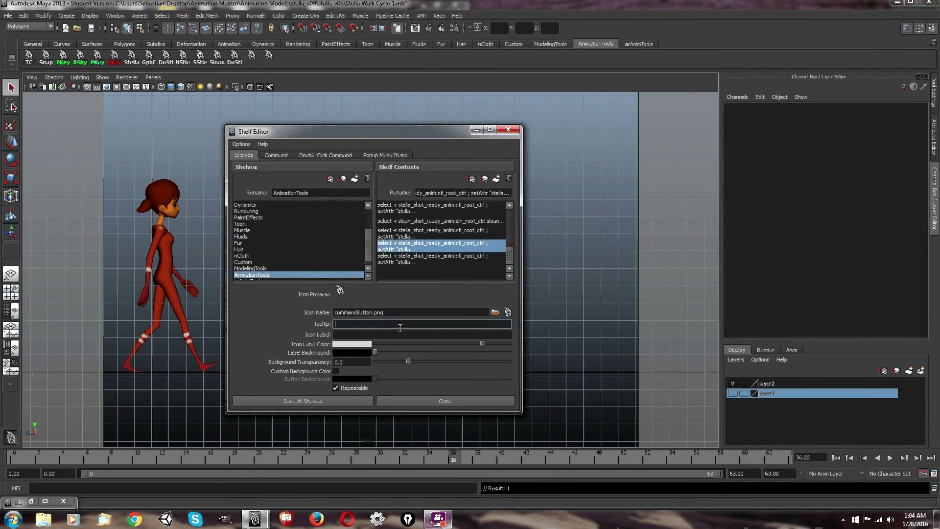
click(364, 335)
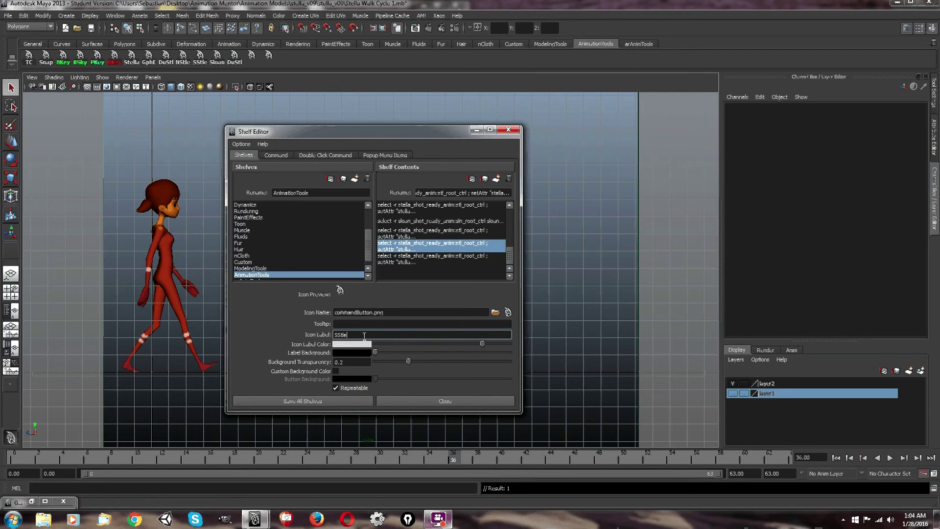
Step: Give the SStle button a tooltip starting with "Make Stella Geometry" and save all shelves
click(363, 324)
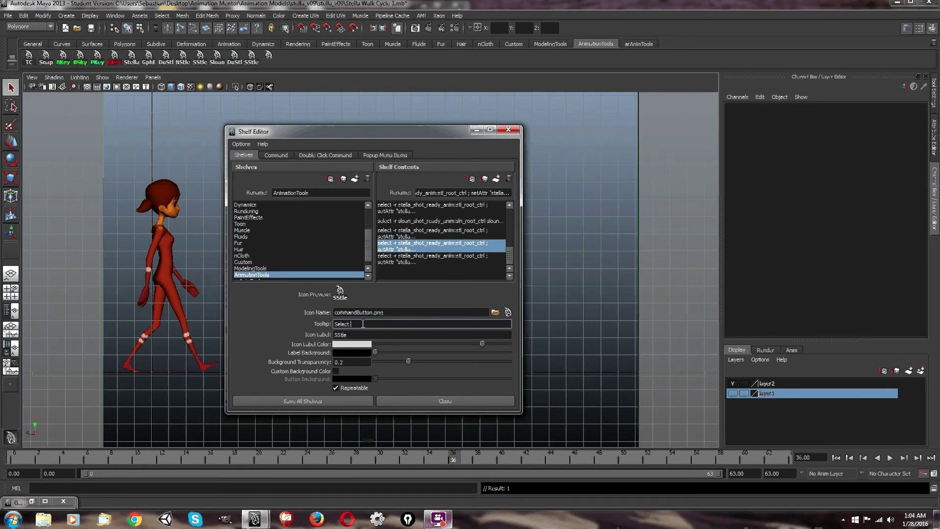
key(BackSpace)
key(BackSpace)
key(BackSpace)
key(BackSpace)
key(BackSpace)
key(BackSpace)
key(BackSpace)
key(BackSpace)
key(BackSpace)
text(Make Stella Geometry)
click(330, 402)
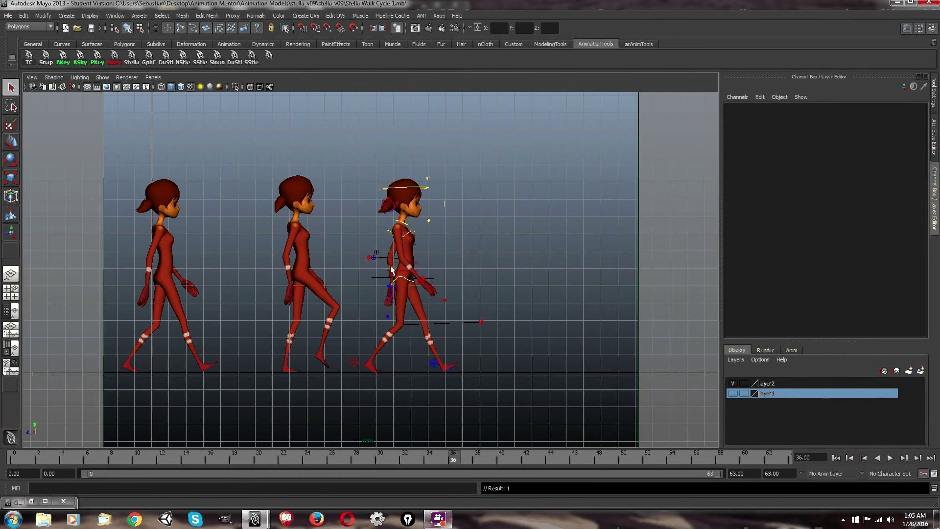
Step: Box-select all the meshes of the middle duplicated pose without touching the other characters
click(329, 135)
drag(328, 166, 260, 294)
click(334, 168)
drag(347, 167, 262, 309)
click(339, 159)
drag(335, 220, 258, 282)
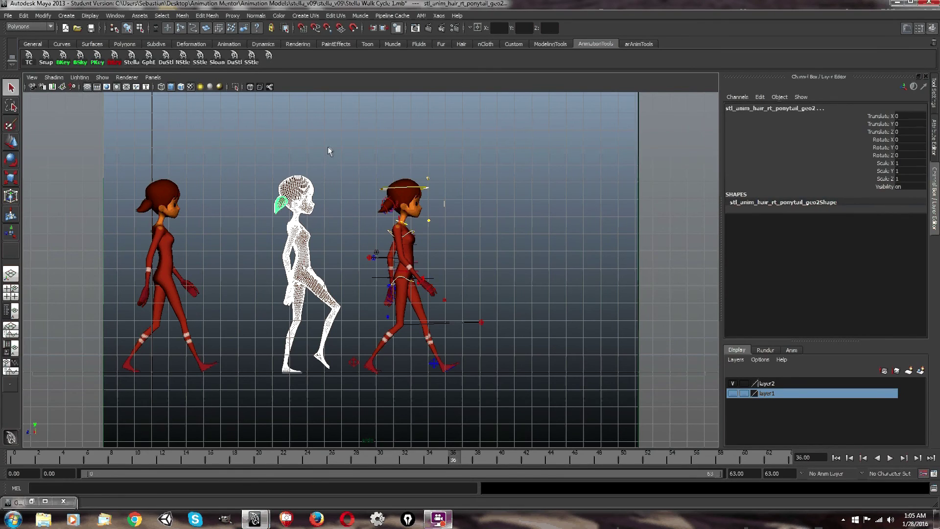
click(248, 239)
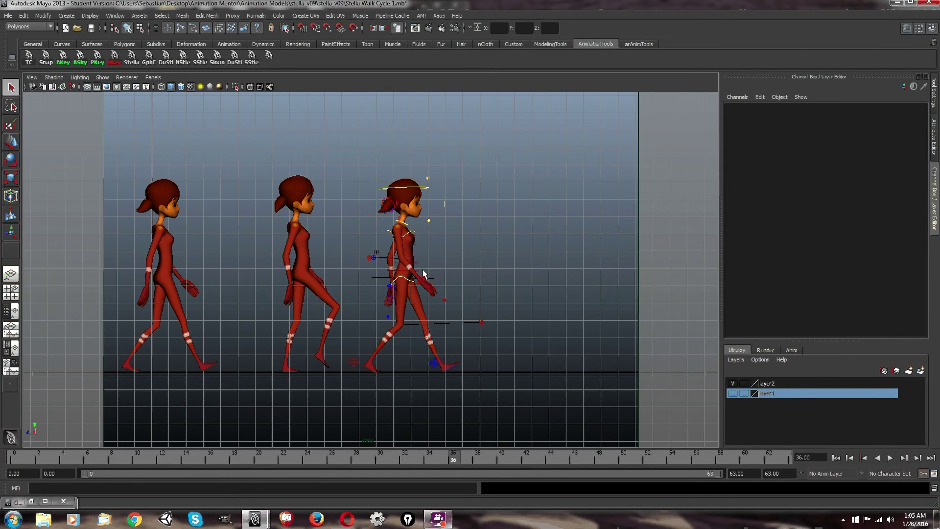
drag(342, 172, 237, 277)
click(362, 136)
drag(344, 235, 256, 369)
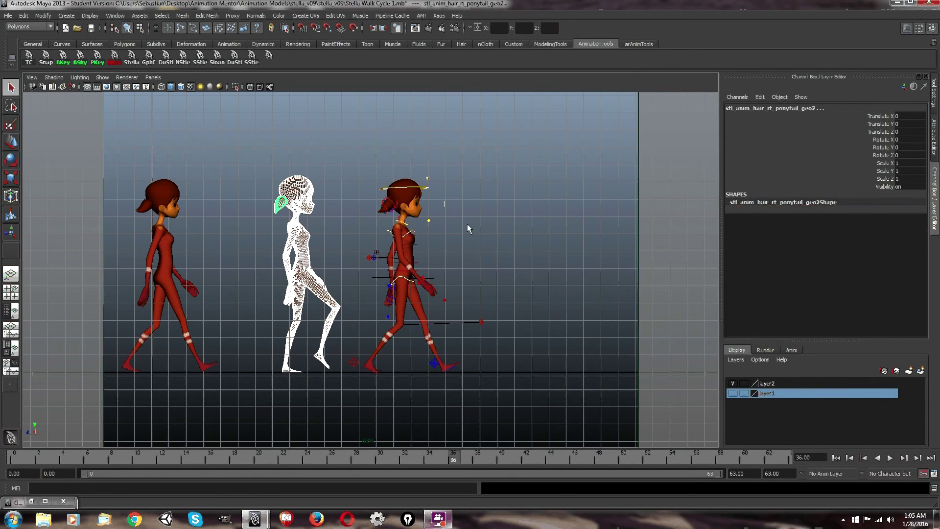
Step: Create a display layer from the selected middle duplicate, select layer3 and toggle its visibility off and on
click(920, 370)
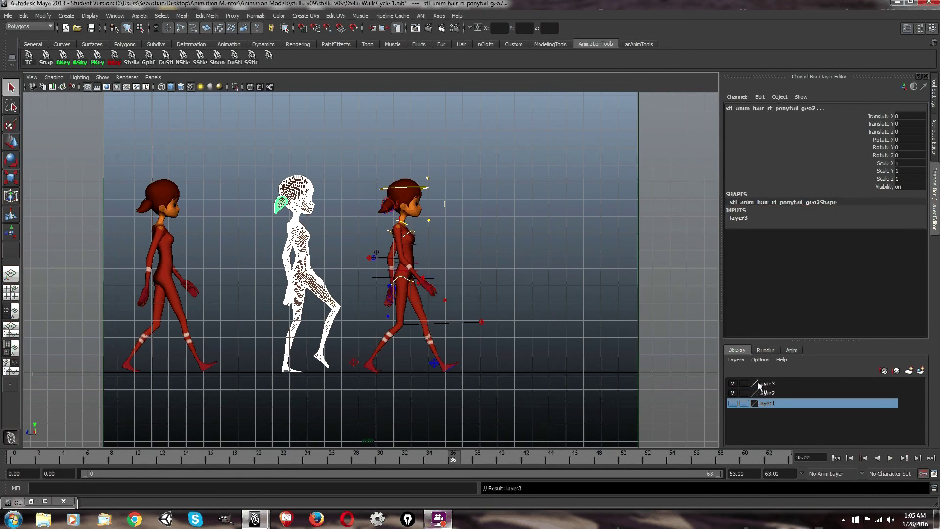
click(732, 383)
click(732, 383)
click(777, 382)
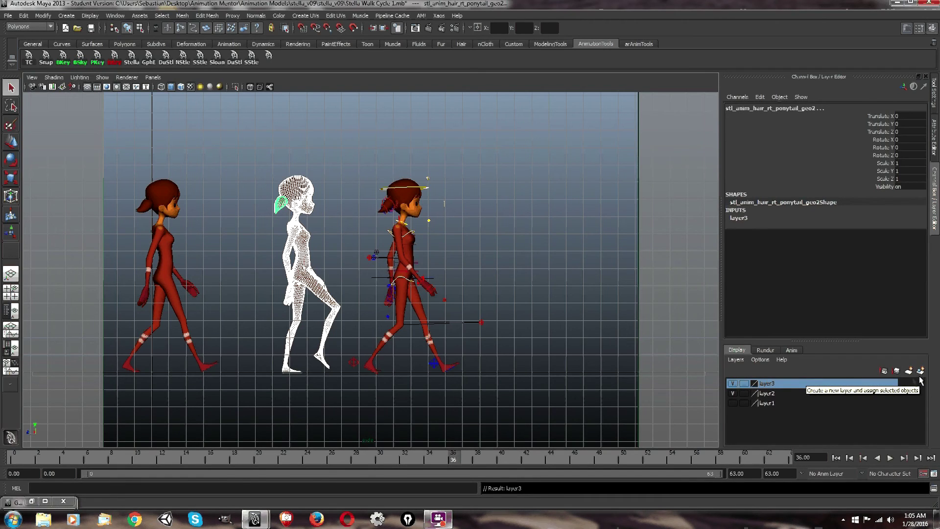
click(733, 385)
click(733, 384)
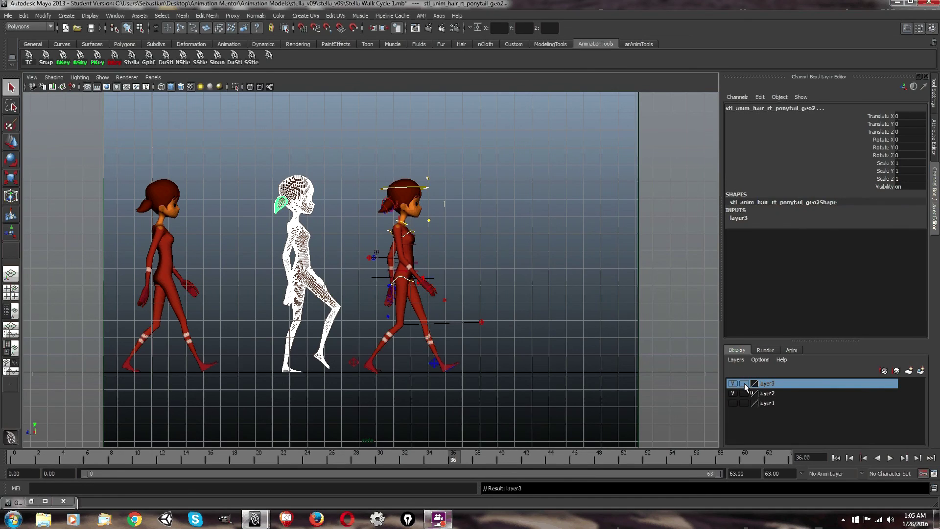
Step: Try the template and reference display types on layer3 and attempt to select the middle duplicate
click(744, 384)
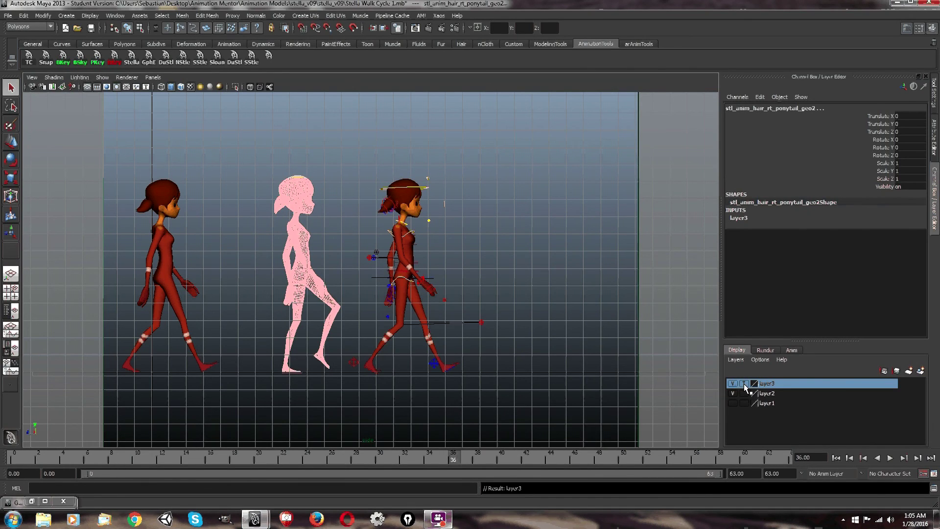
click(312, 196)
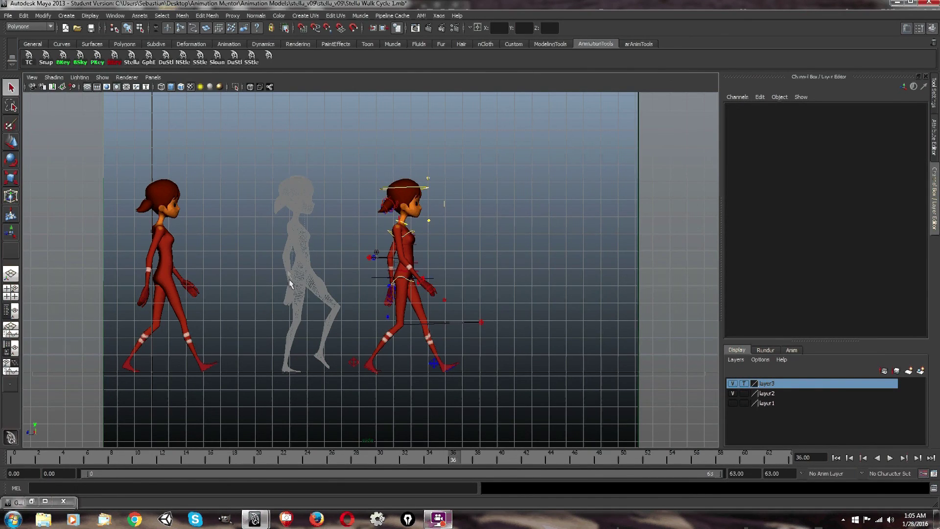
click(744, 383)
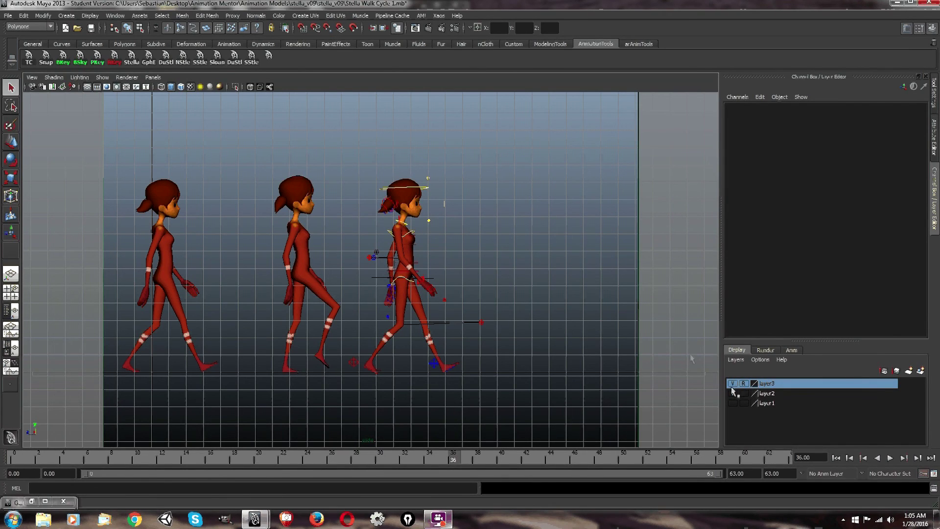
drag(306, 199, 216, 349)
drag(360, 167, 222, 278)
Step: Clear the selection and move the timeline to frame 34
click(328, 151)
drag(442, 458, 433, 456)
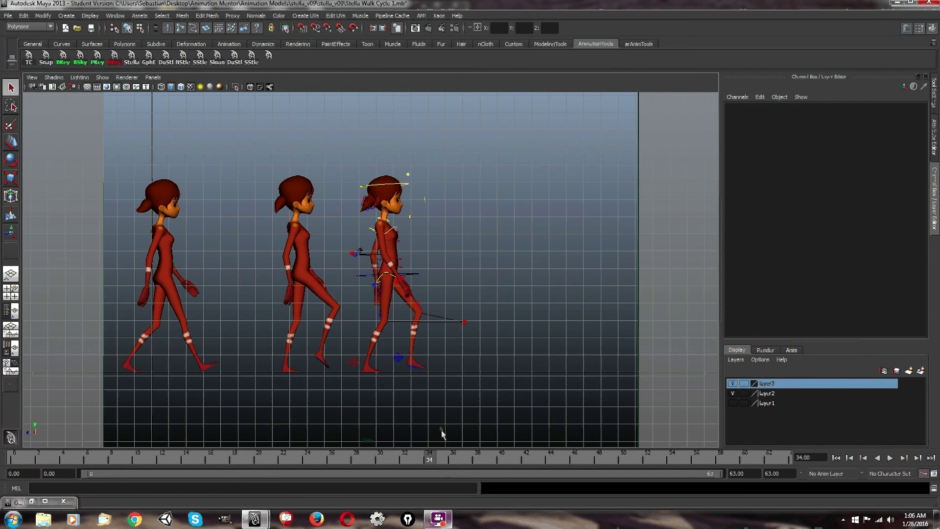